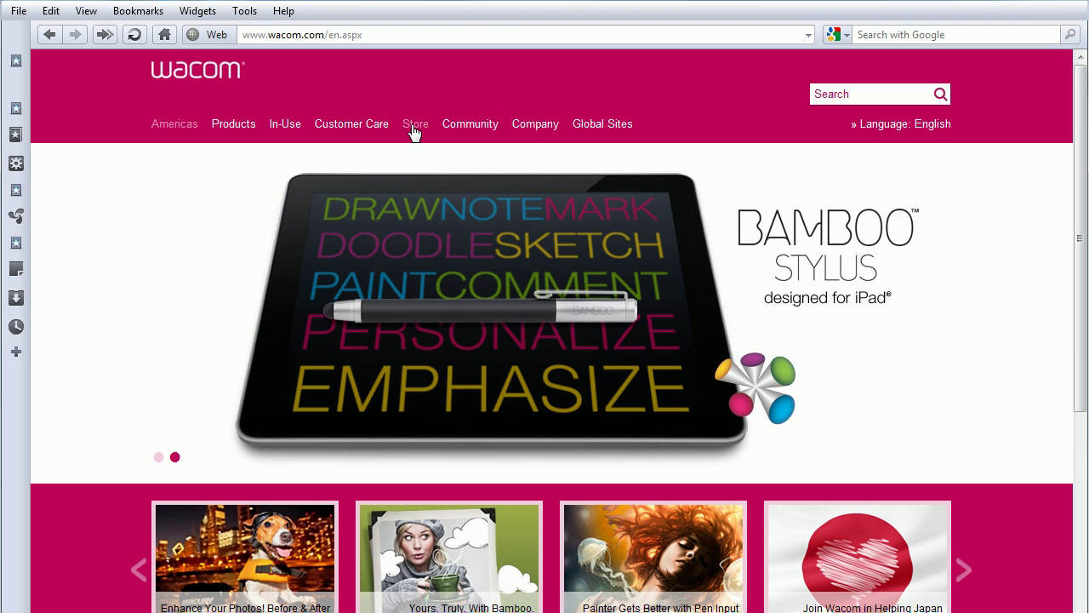
On Wacom's Product Drivers page, choose Cintiq 21UX and Windows 7 to list drivers, led by 6.1.6-7.
mouse_move(361, 129)
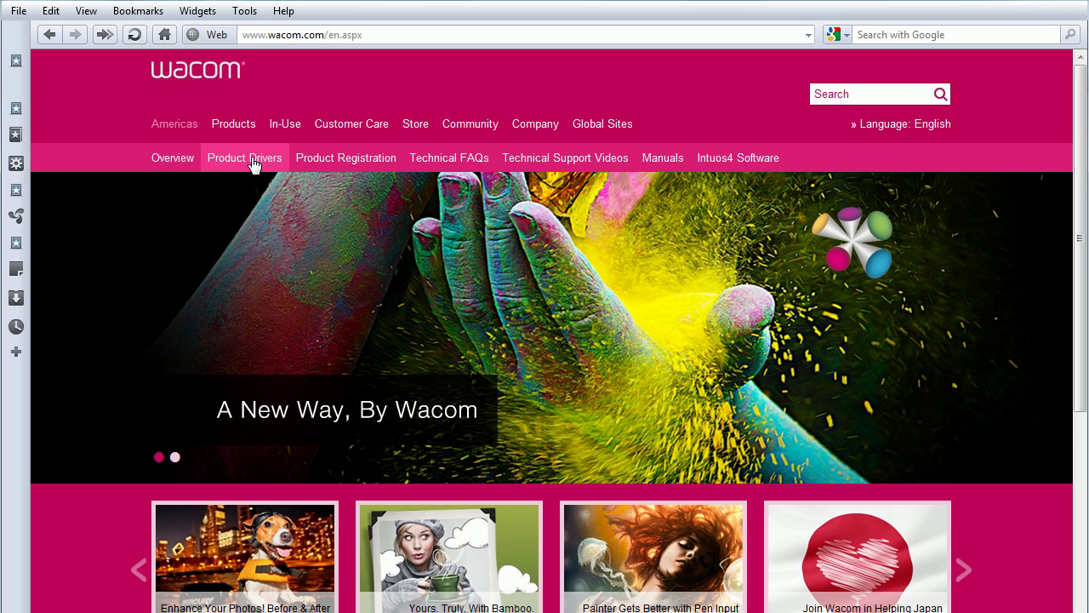
click(253, 159)
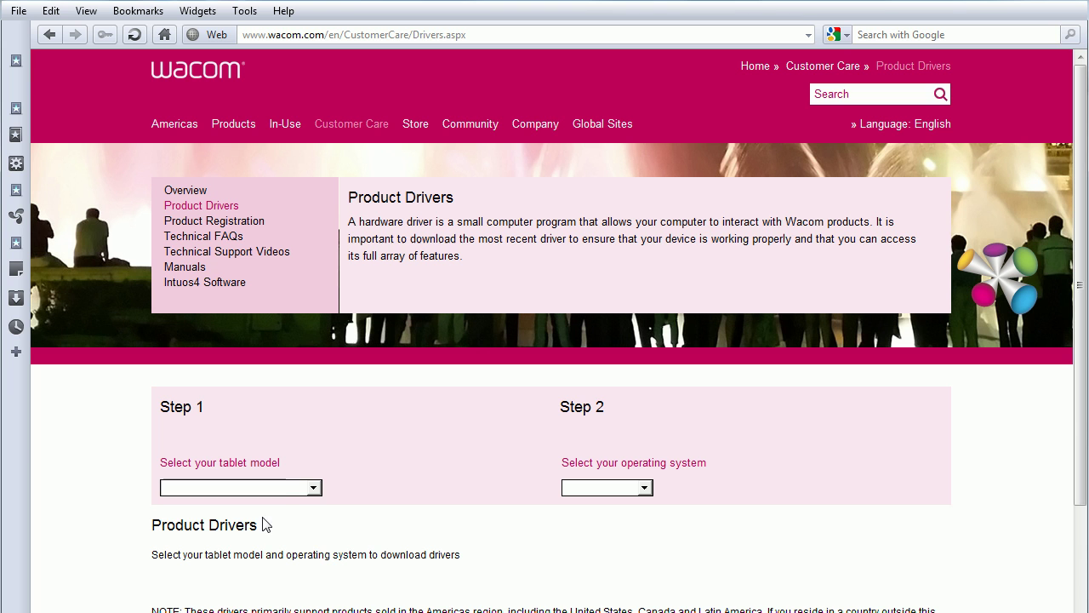
click(314, 489)
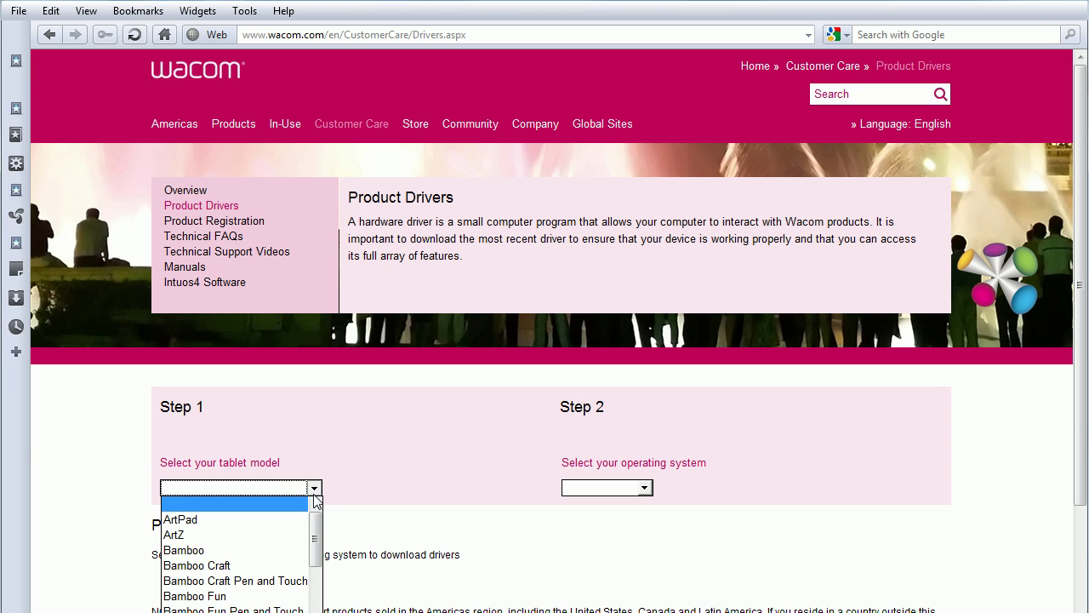
click(287, 580)
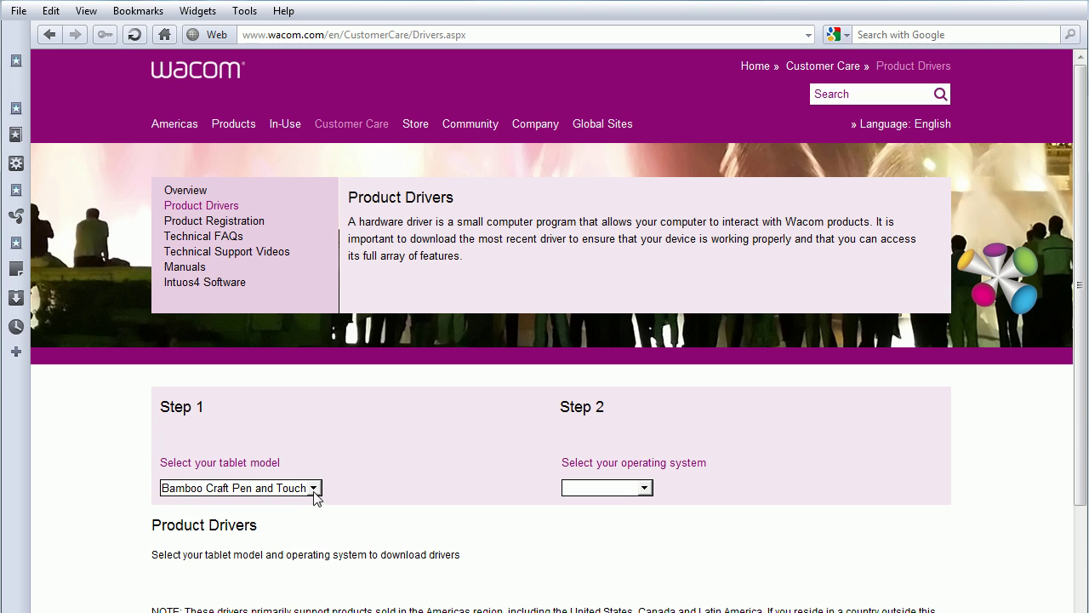
click(314, 489)
scroll(281, 528, down, 5)
scroll(278, 541, up, 1)
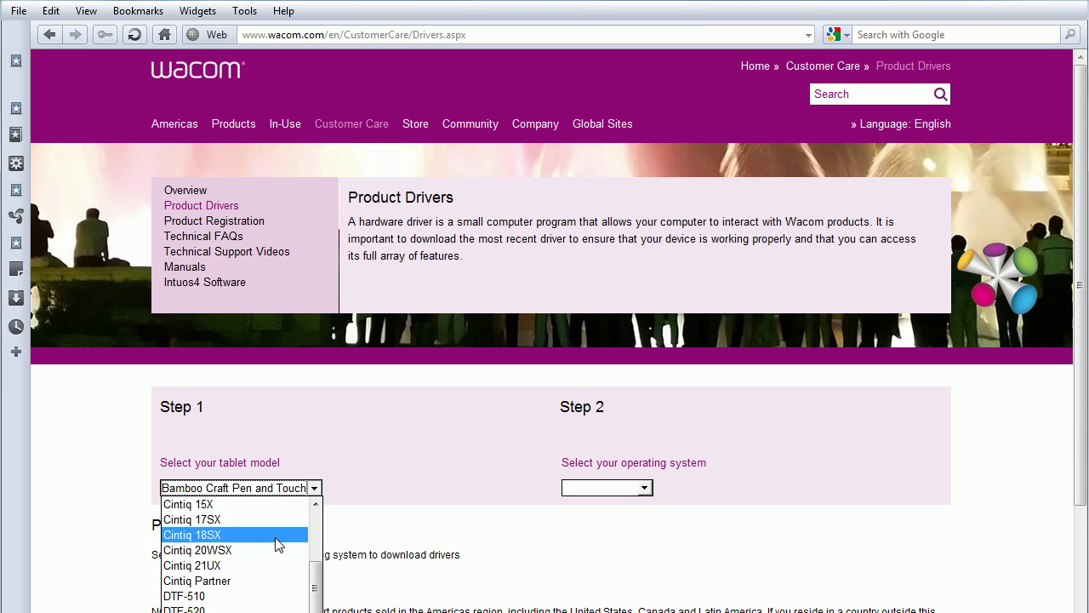
click(248, 561)
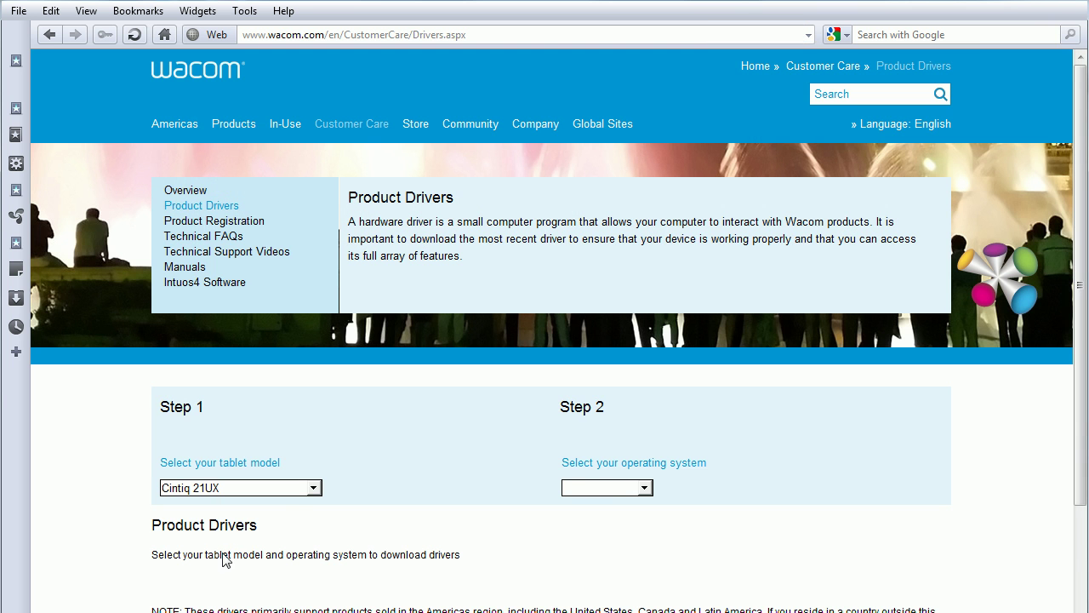
click(645, 489)
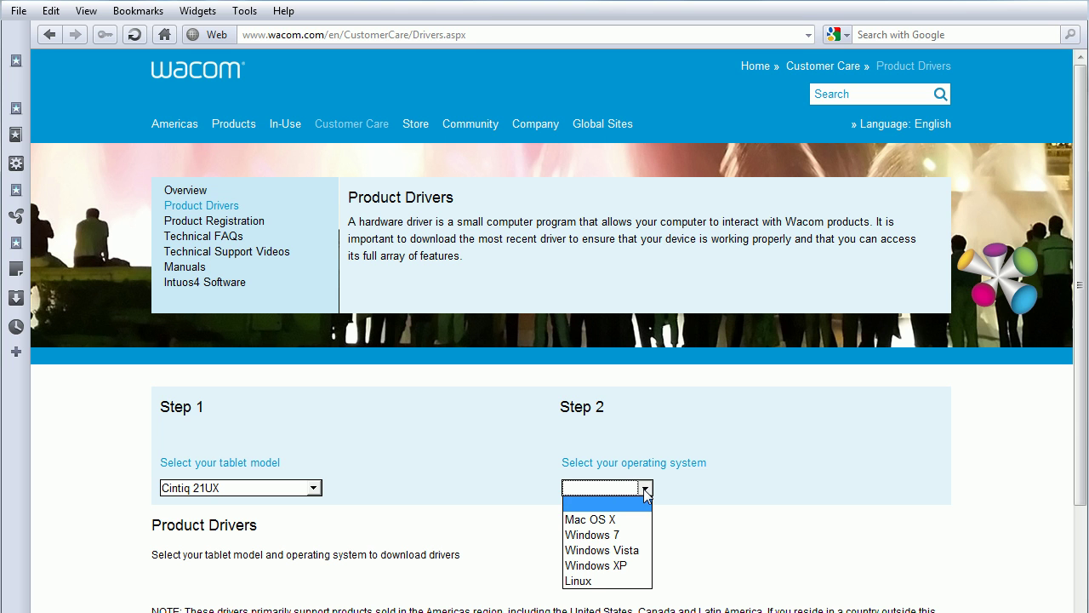
click(620, 537)
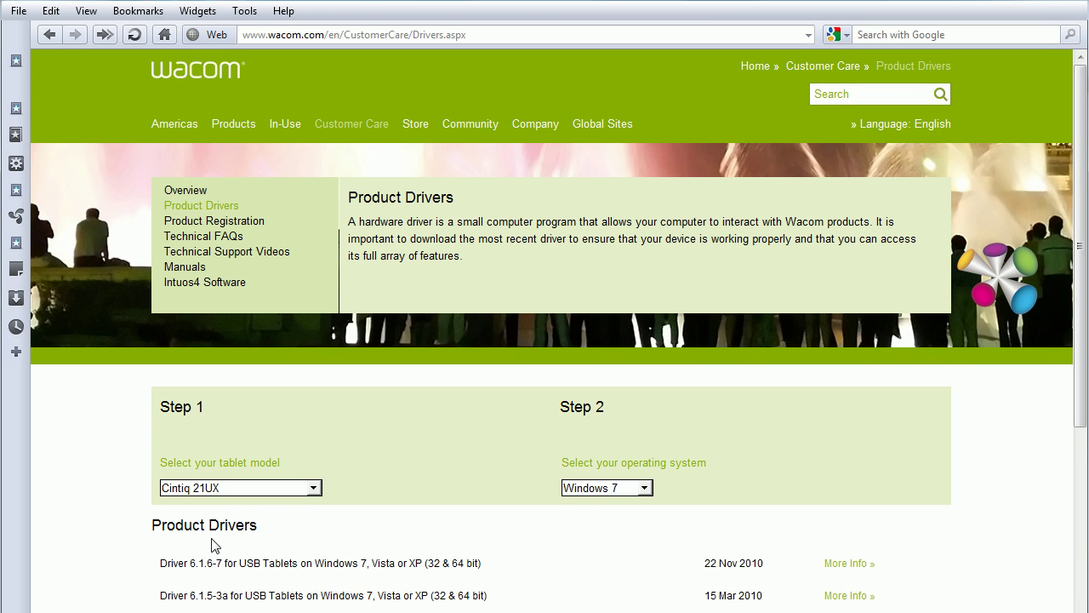
Scroll through the five Cintiq 21UX drivers and briefly highlight the newest driver's name, 6.1.6-7.
scroll(510, 526, down, 4)
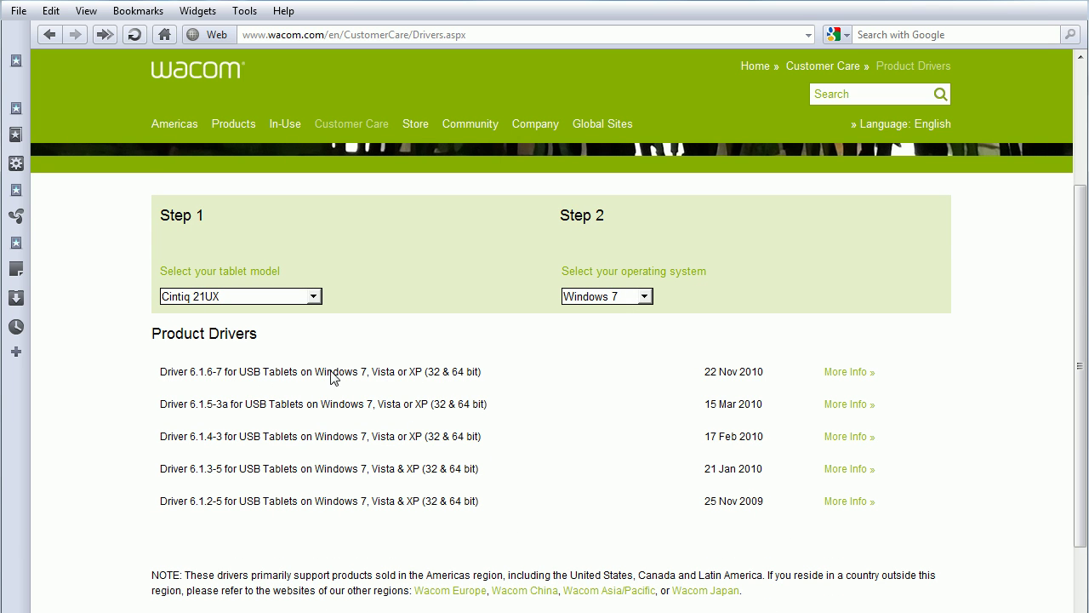
drag(171, 372, 394, 375)
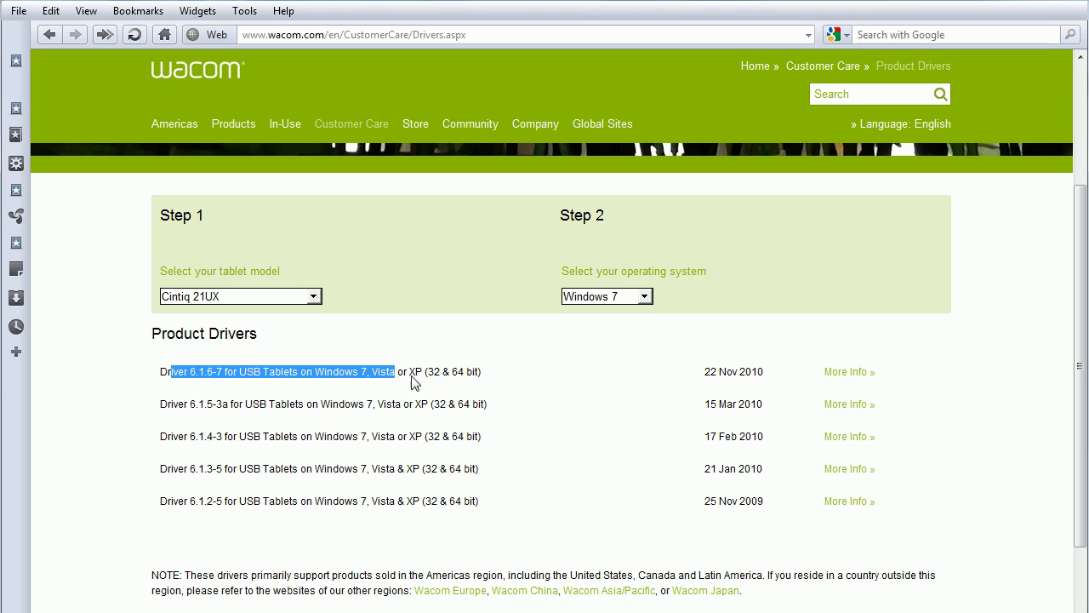
click(495, 378)
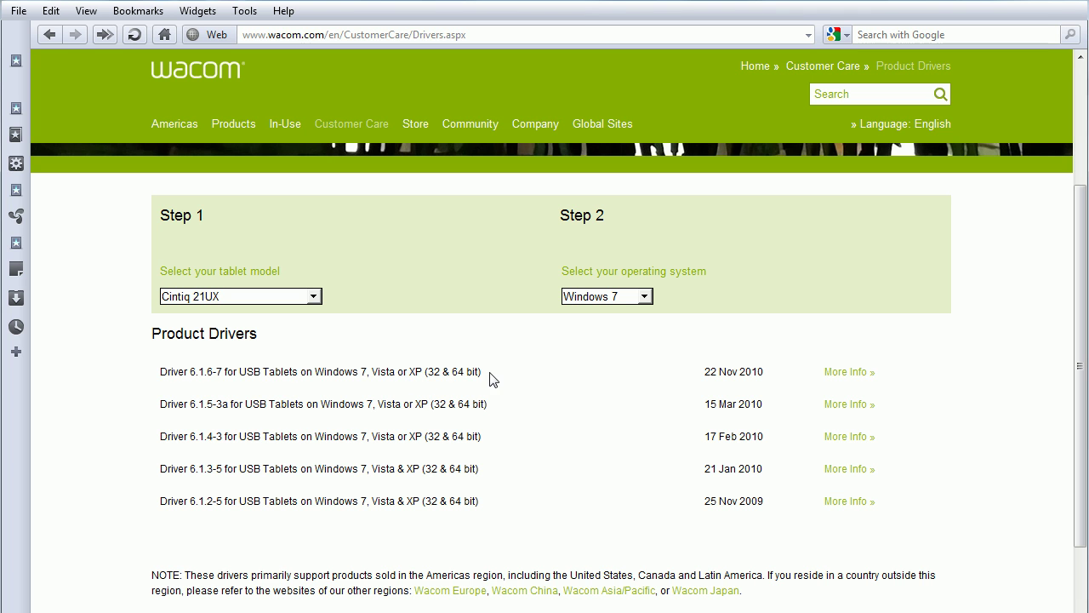
click(865, 378)
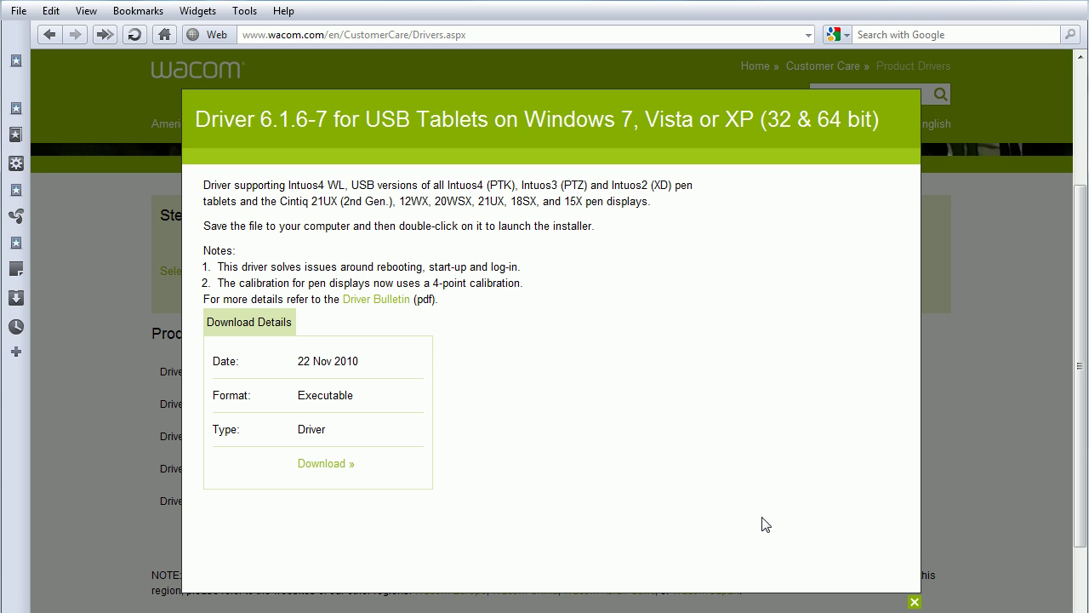
click(915, 602)
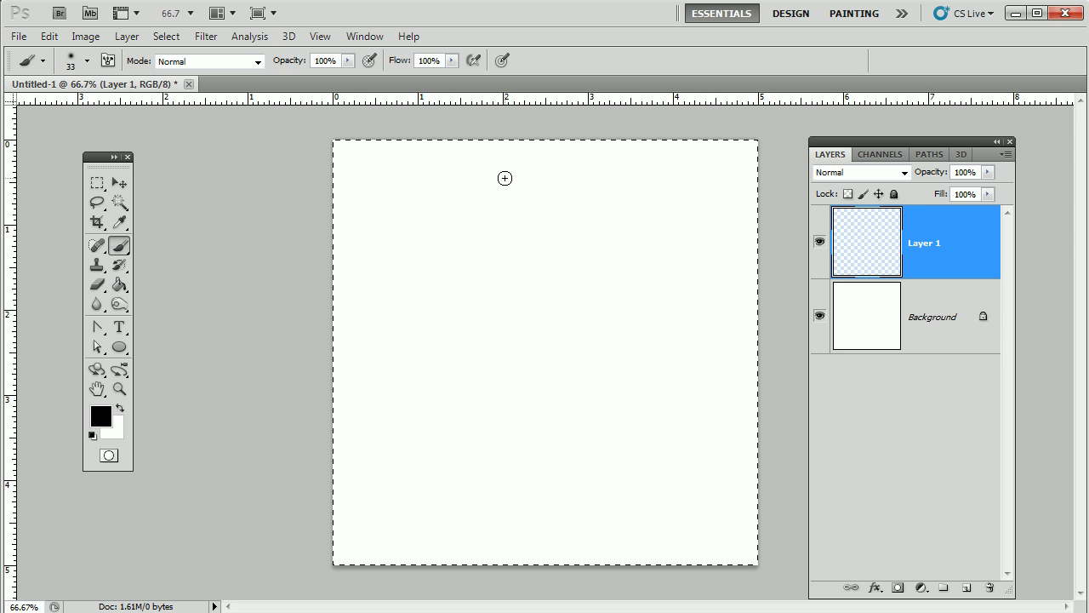
Paint a black zigzag test stroke on Layer 1, then remove it.
mouse_move(481, 302)
mouse_down()
mouse_move(496, 372)
mouse_move(609, 394)
mouse_up()
drag(633, 508, 614, 544)
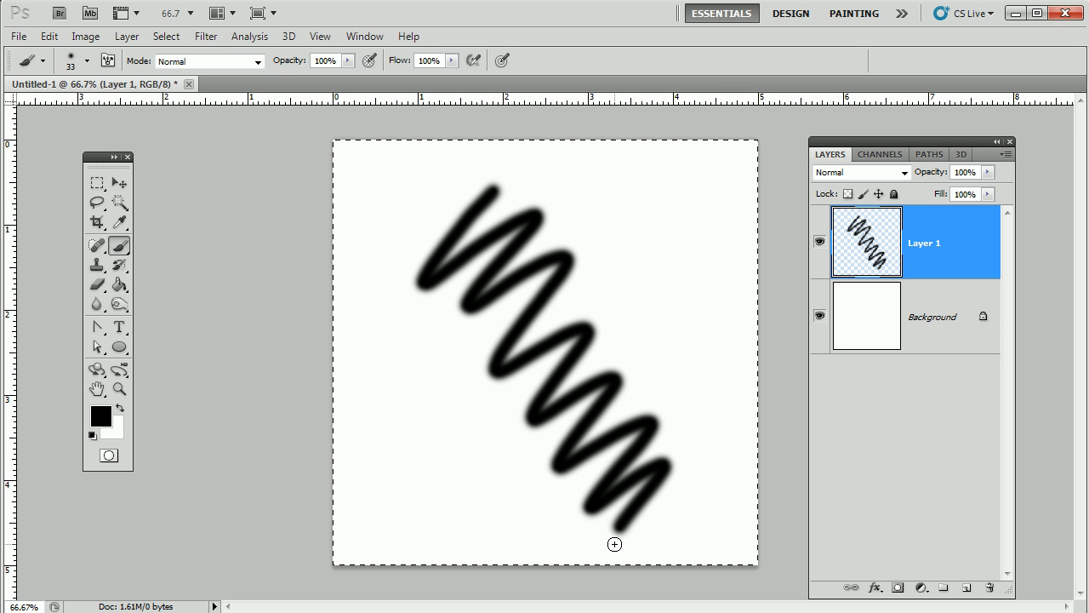
key(Delete)
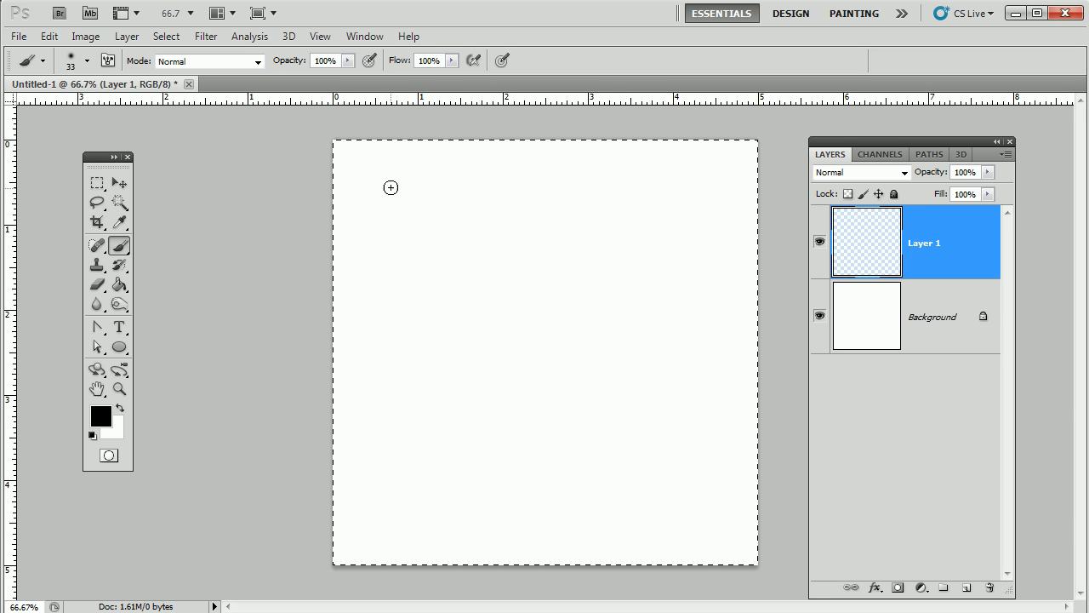
Paint looping, scribbled and diagonal black strokes, then clear Layer 1 completely.
mouse_move(380, 259)
mouse_down()
mouse_move(410, 230)
mouse_move(459, 242)
mouse_move(493, 233)
mouse_move(506, 271)
mouse_move(563, 218)
mouse_up()
drag(636, 358, 579, 338)
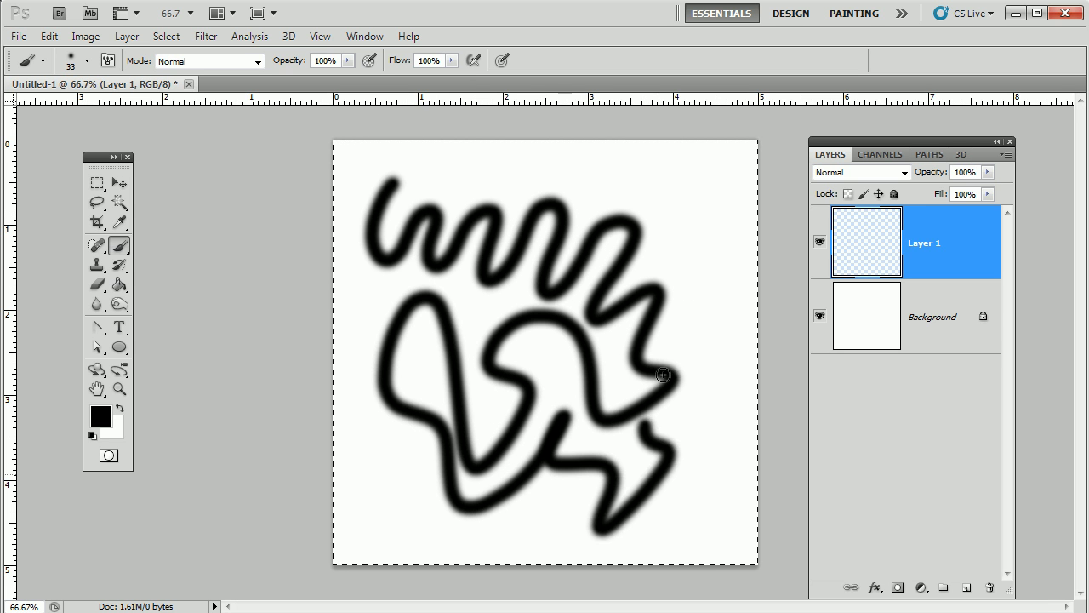
drag(663, 375, 575, 255)
drag(565, 396, 477, 485)
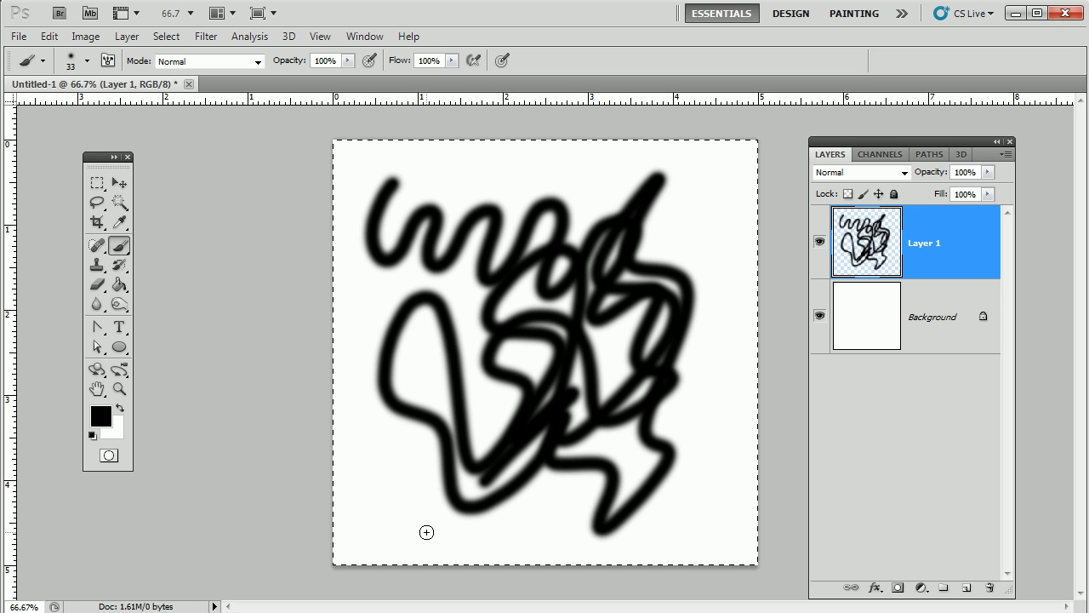
key(Delete)
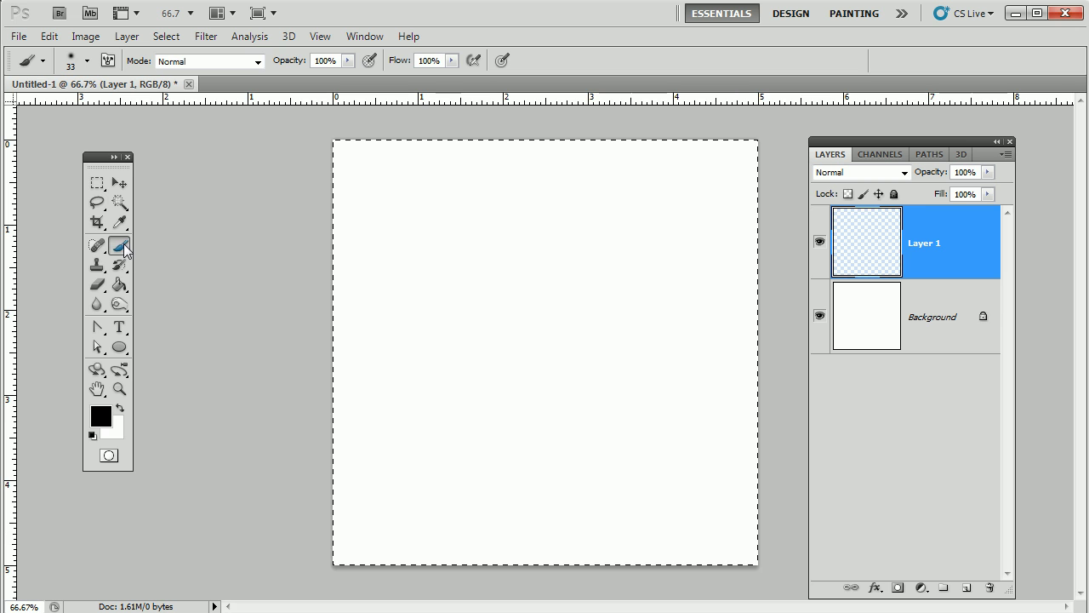
Move the Tools panel nearer the canvas and select the regular Brush Tool.
drag(102, 171, 176, 210)
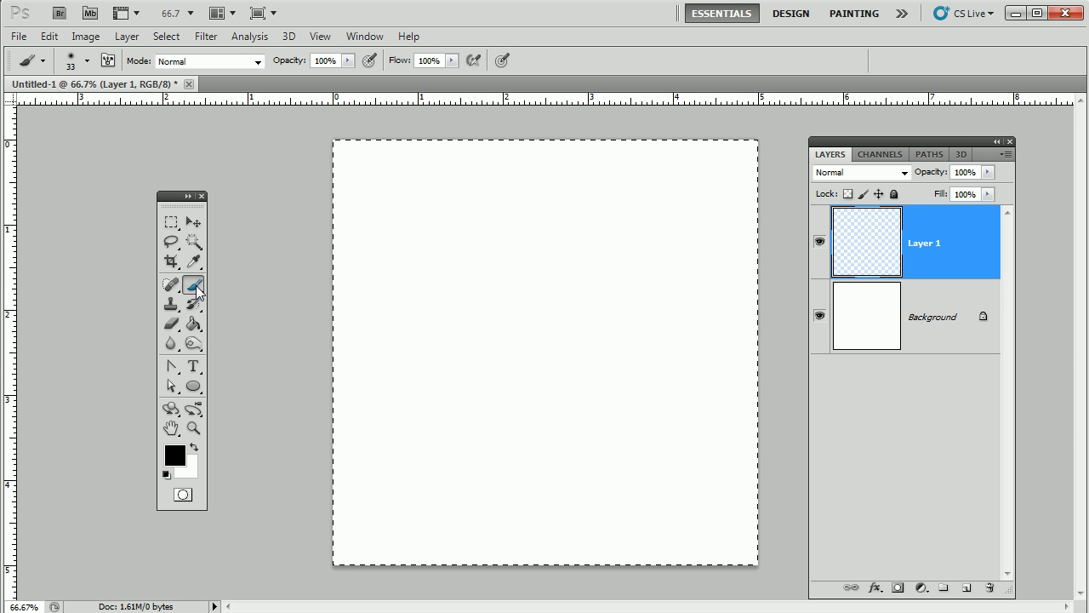
drag(194, 286, 287, 289)
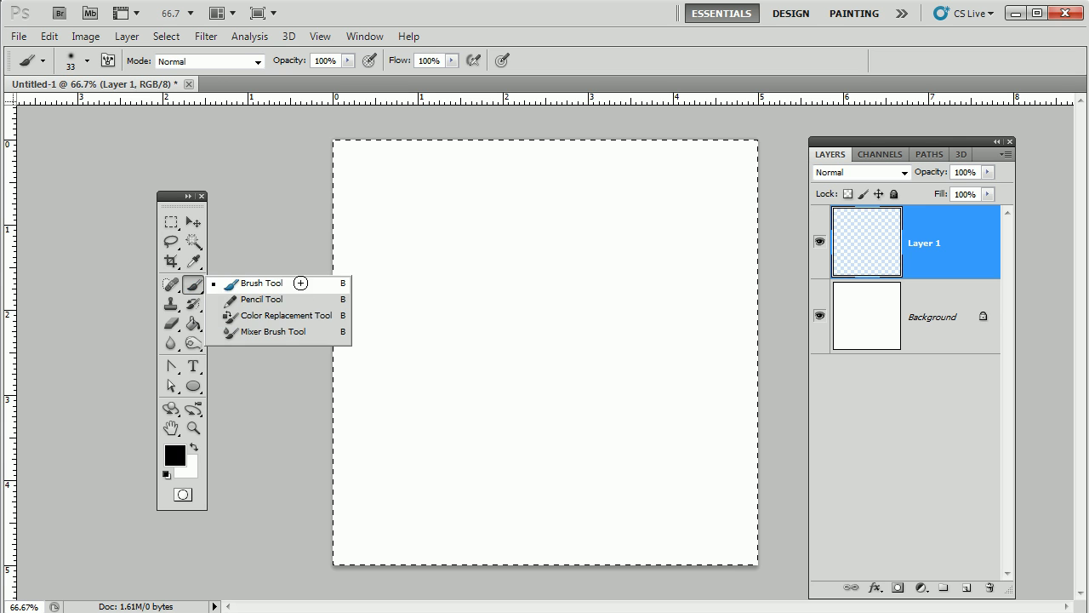
click(290, 284)
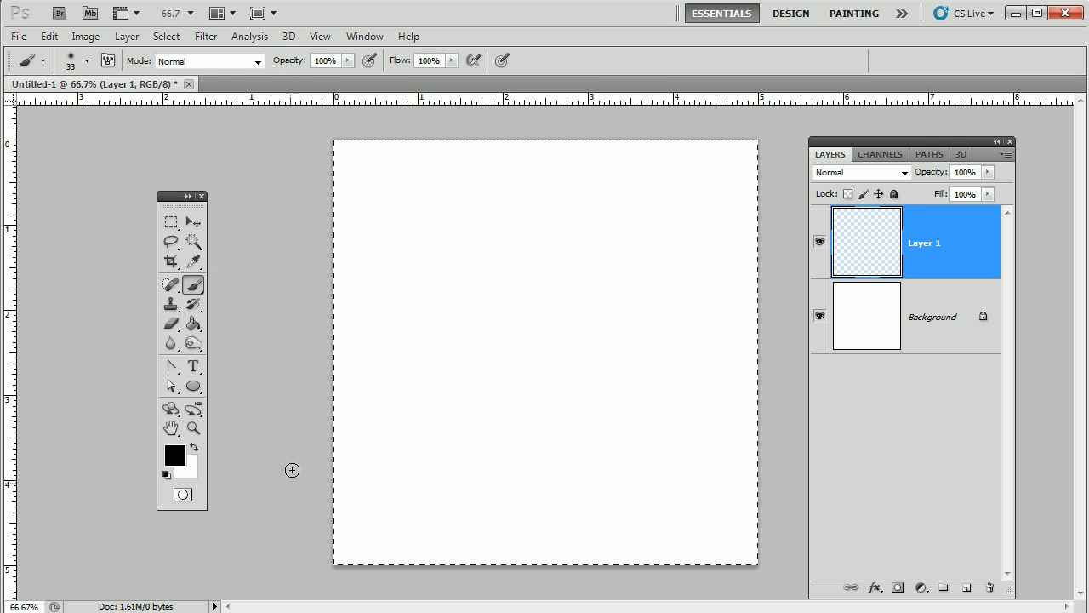
Place the Brush panel beside the canvas and paint a soft black wave across the top.
click(108, 61)
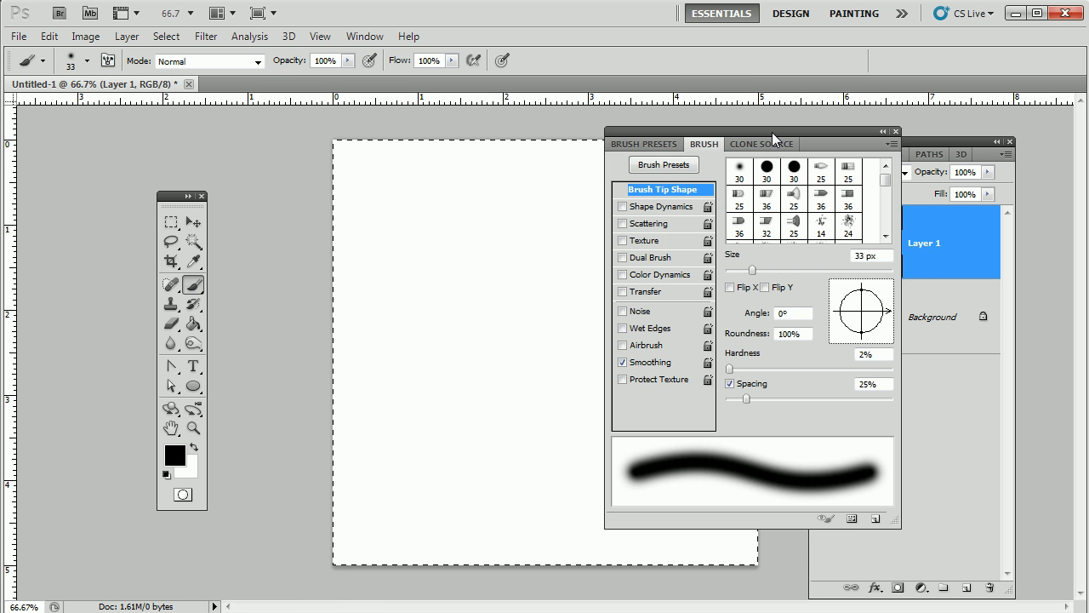
drag(775, 139, 860, 169)
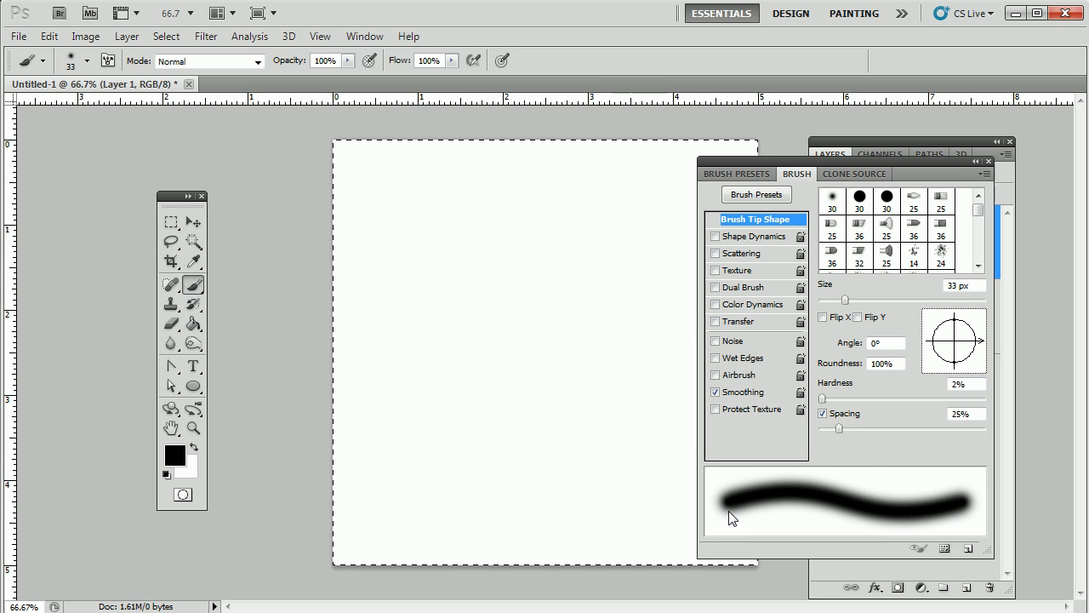
drag(855, 161, 918, 131)
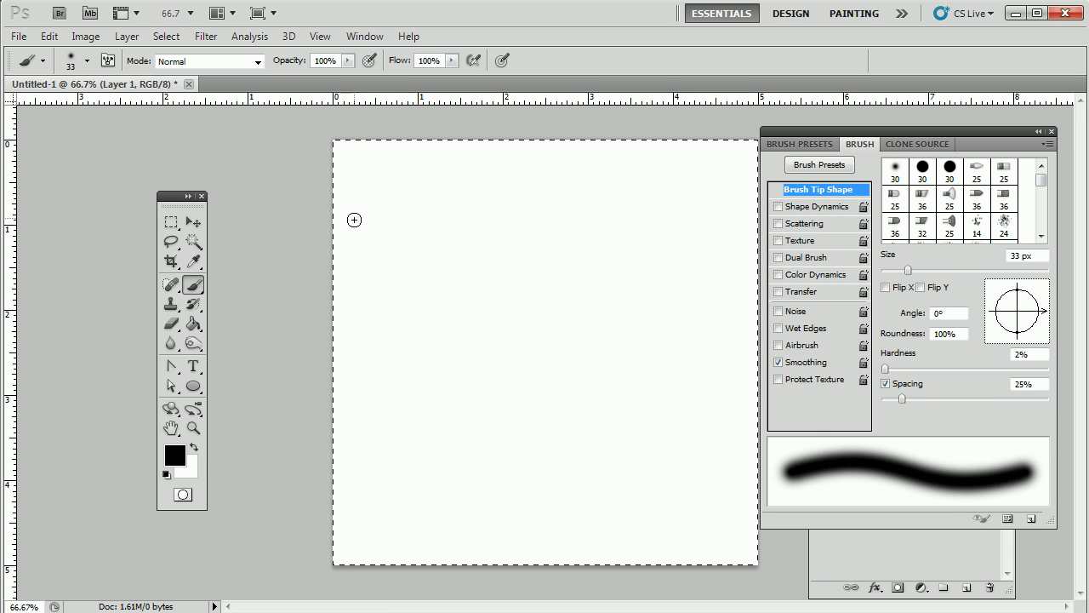
mouse_move(545, 210)
mouse_down()
mouse_move(598, 190)
mouse_move(638, 220)
mouse_move(698, 231)
mouse_up()
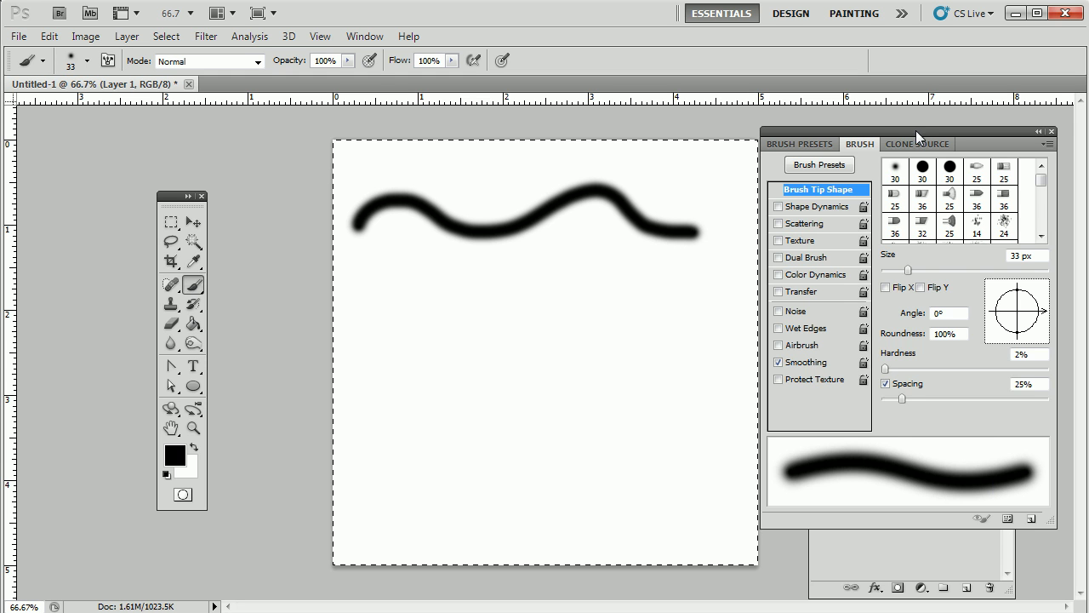
mouse_move(916, 134)
mouse_down()
mouse_move(922, 151)
mouse_move(920, 127)
mouse_up()
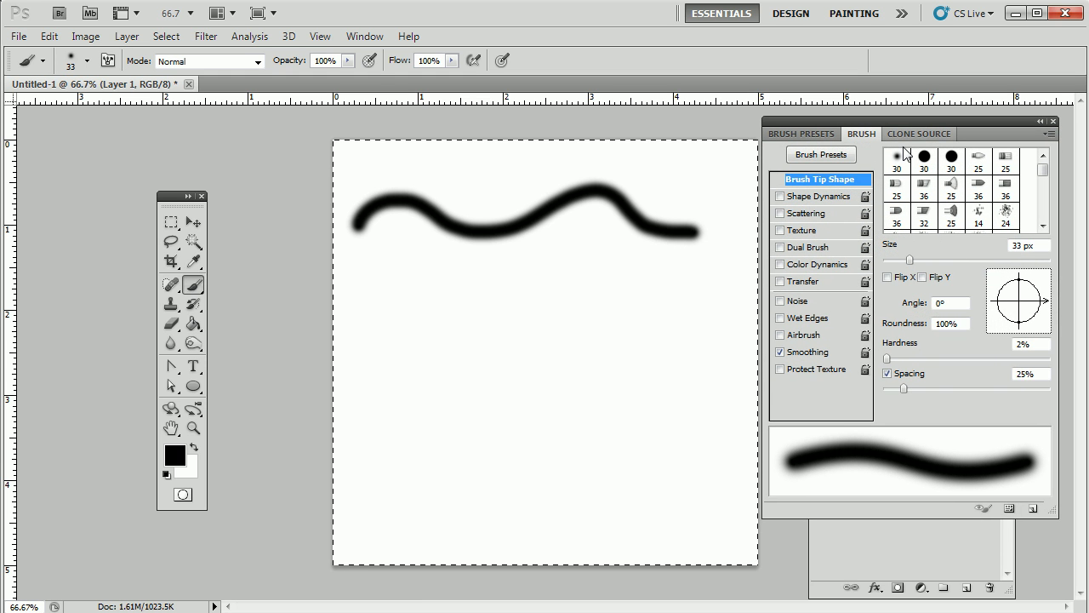
Enable Transfer with both Opacity Jitter and Flow Jitter controlled by Pen Pressure.
click(818, 282)
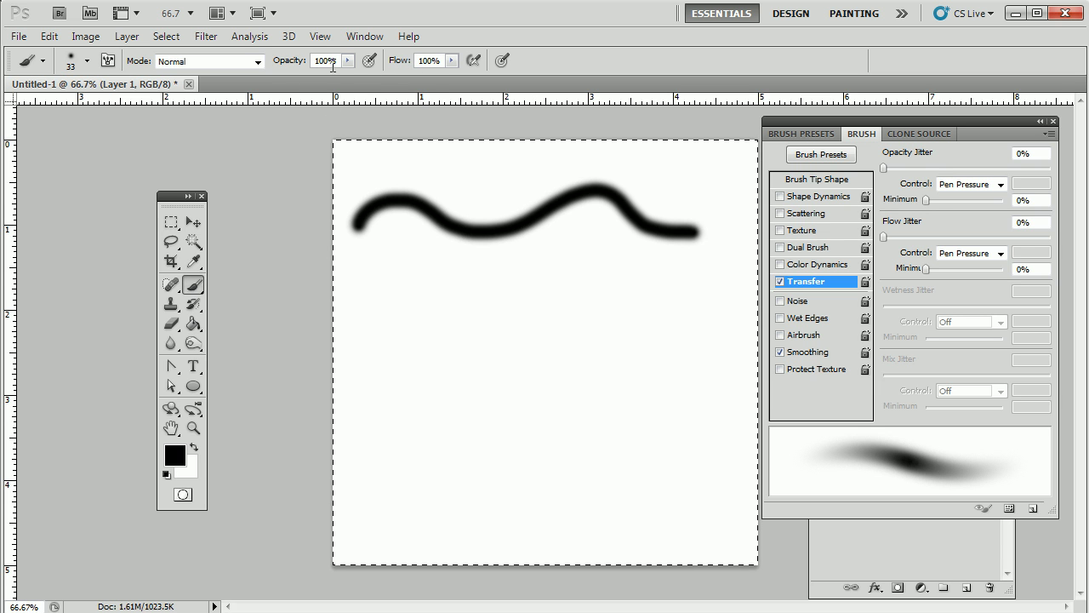
click(1001, 185)
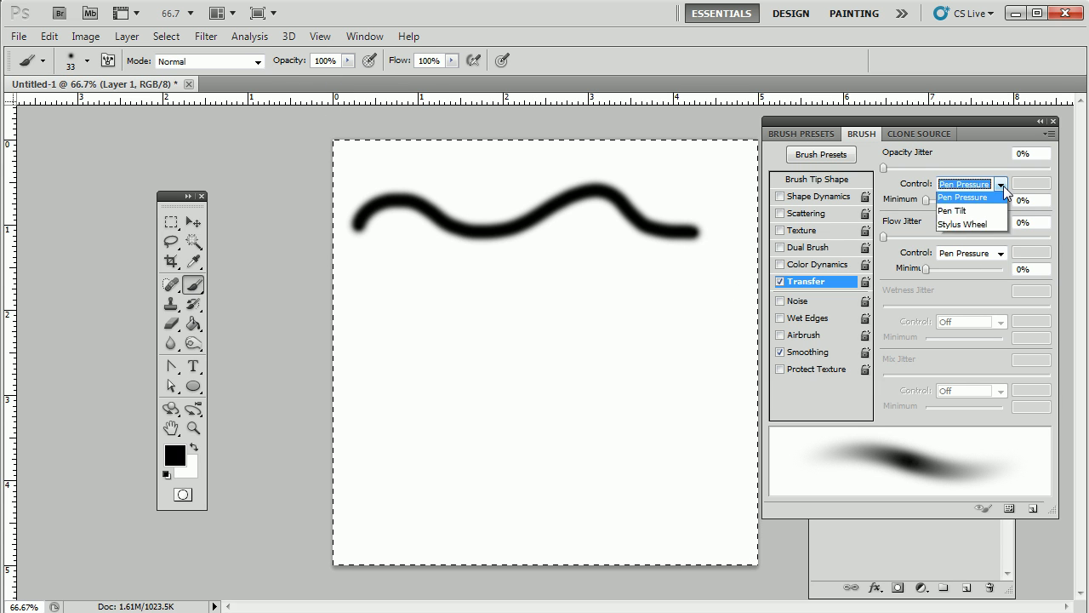
click(986, 235)
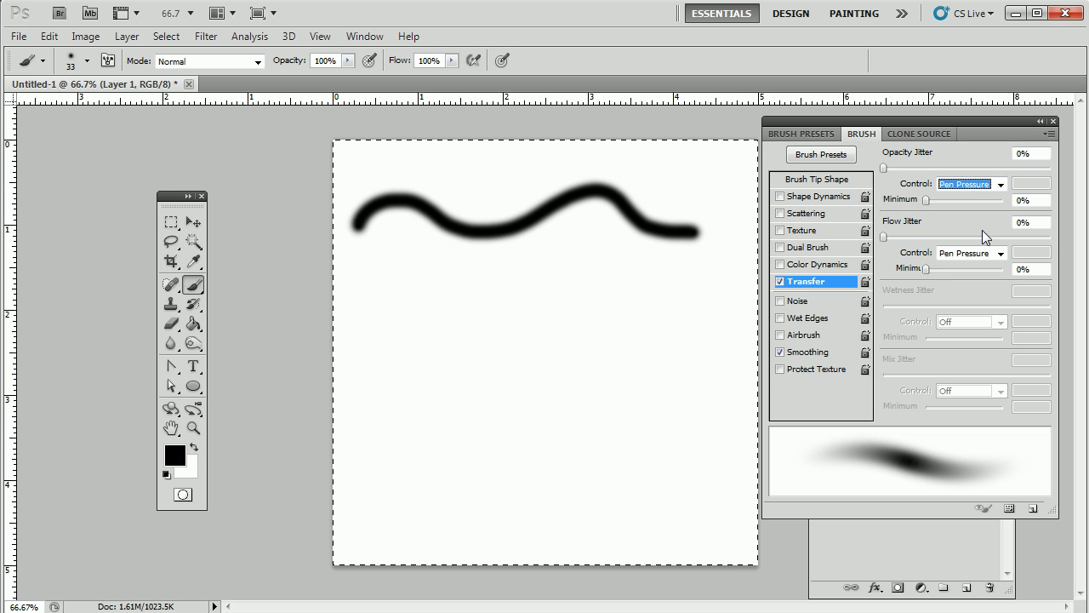
click(1000, 254)
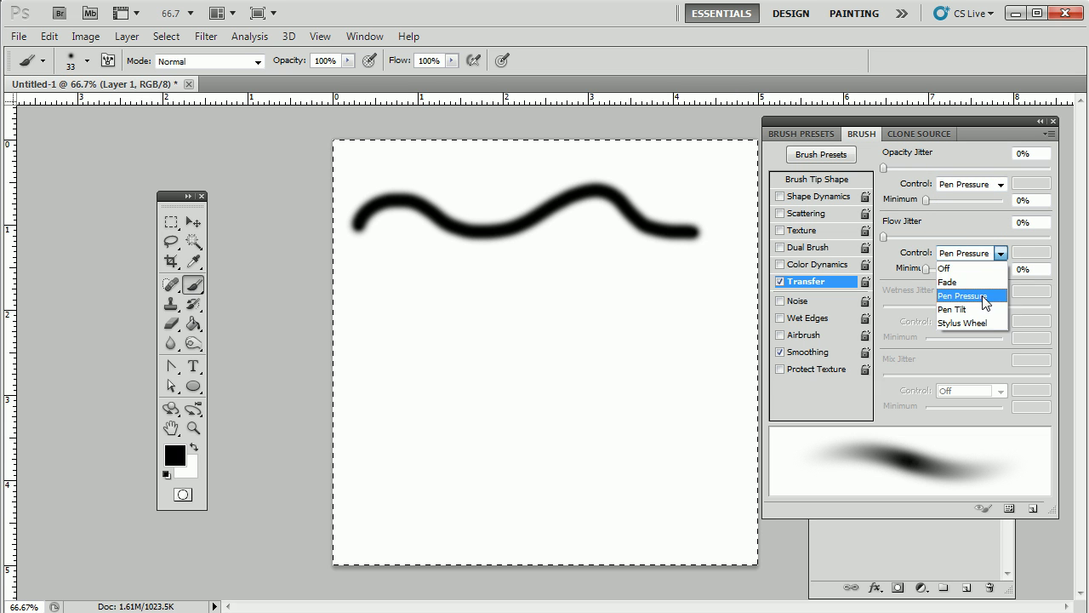
click(985, 297)
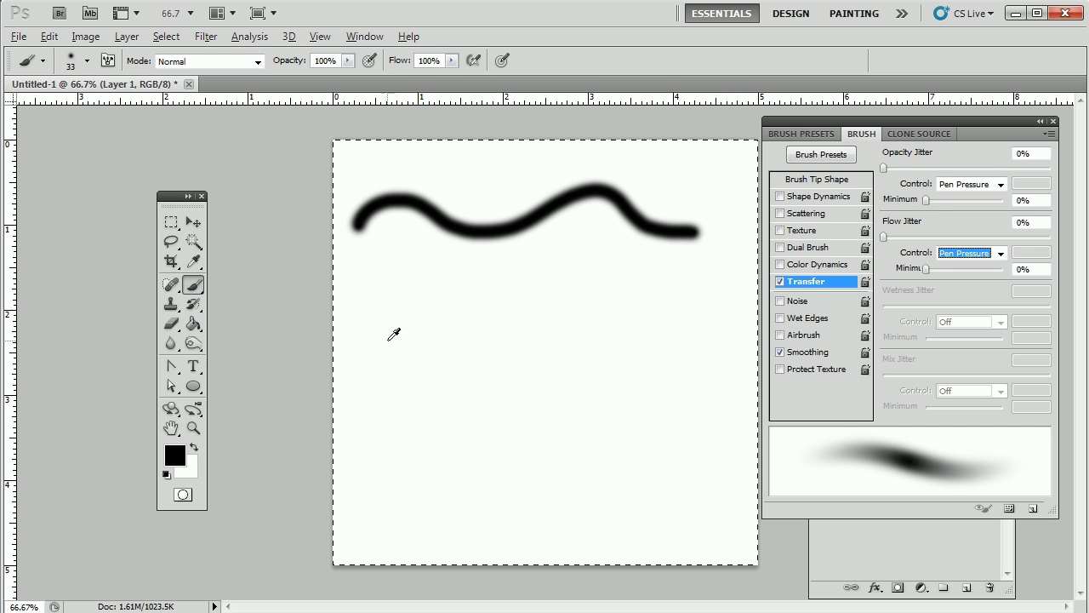
Enlarge the brush to 87 and paint faint, pressure-faded grey test strokes.
drag(377, 308, 391, 290)
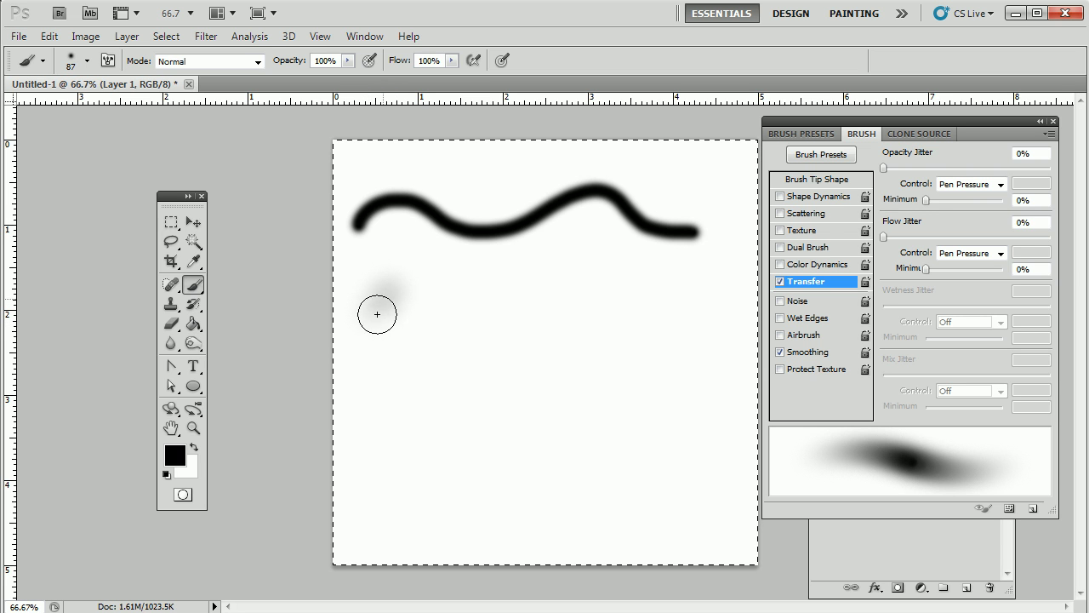
drag(450, 284, 474, 296)
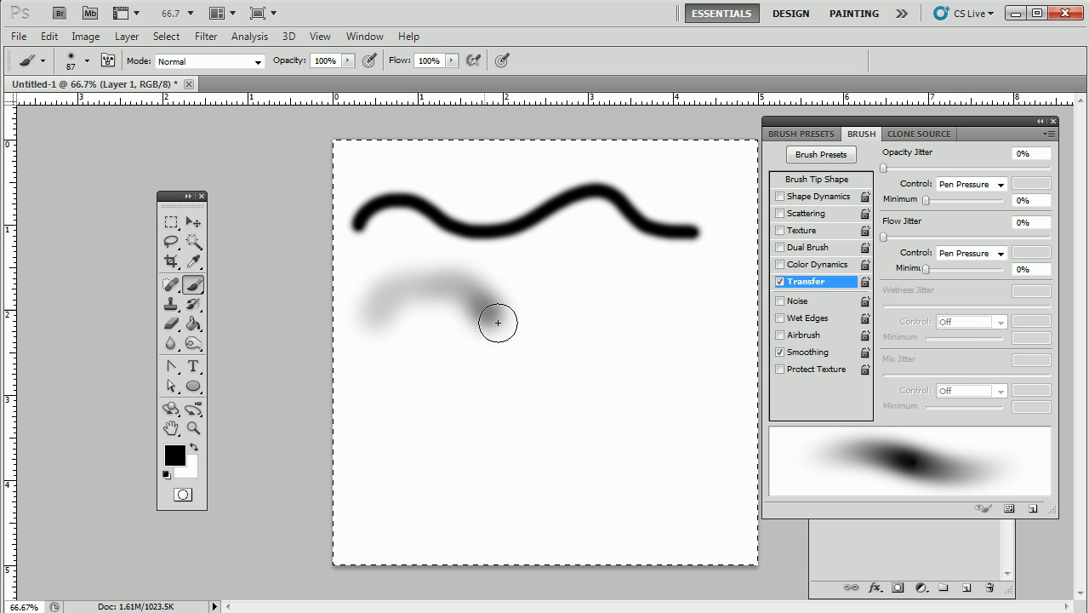
mouse_move(522, 338)
mouse_down()
mouse_move(580, 337)
mouse_move(633, 296)
mouse_move(666, 294)
mouse_move(711, 377)
mouse_up()
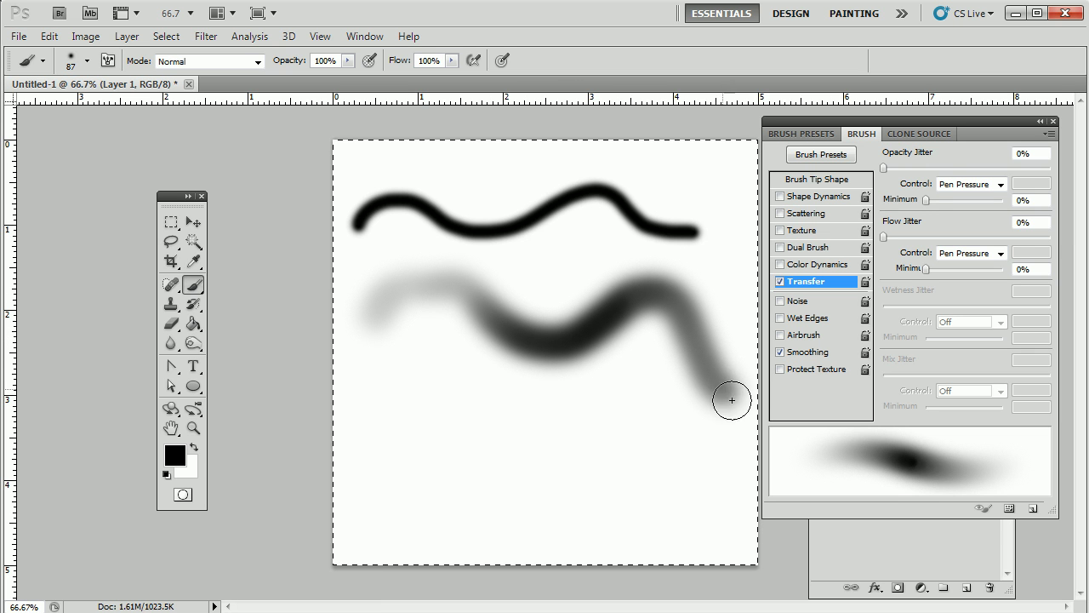
drag(403, 405, 394, 463)
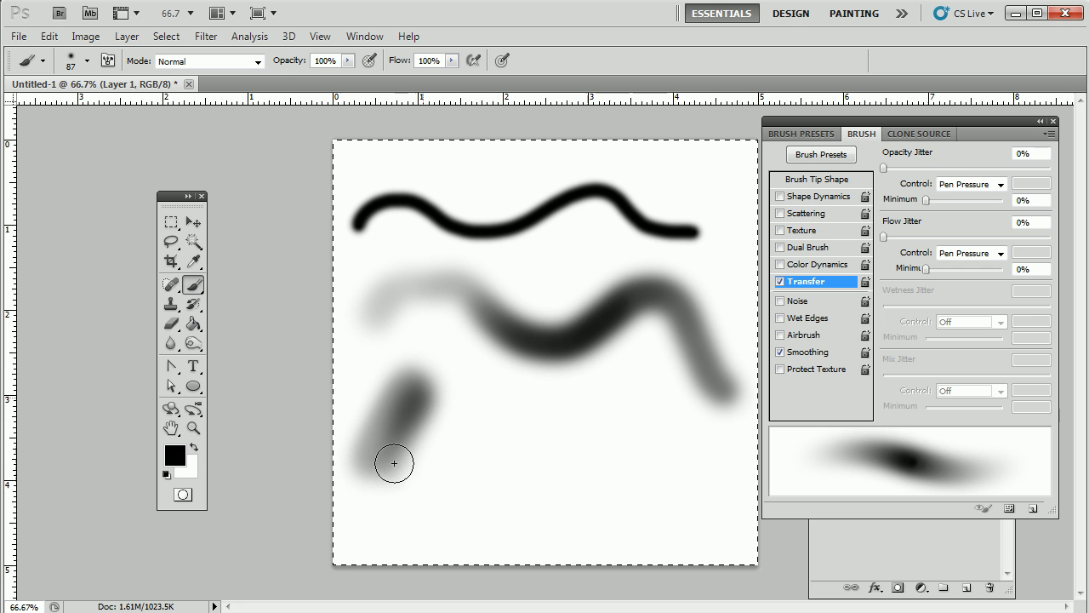
drag(459, 418, 476, 430)
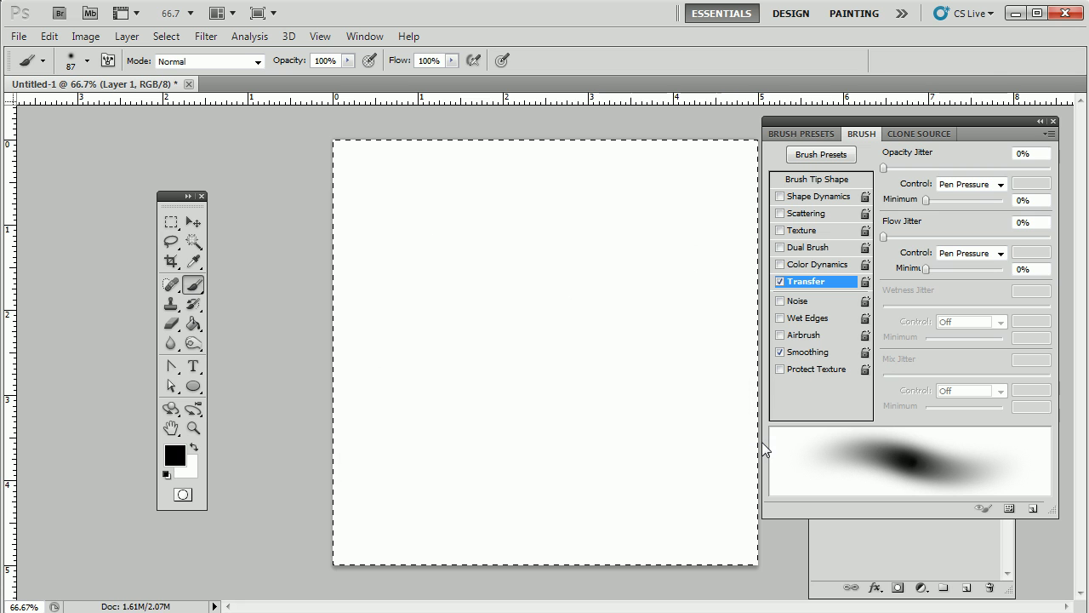
Set the foreground colour to blue 1a6ffd.
click(175, 457)
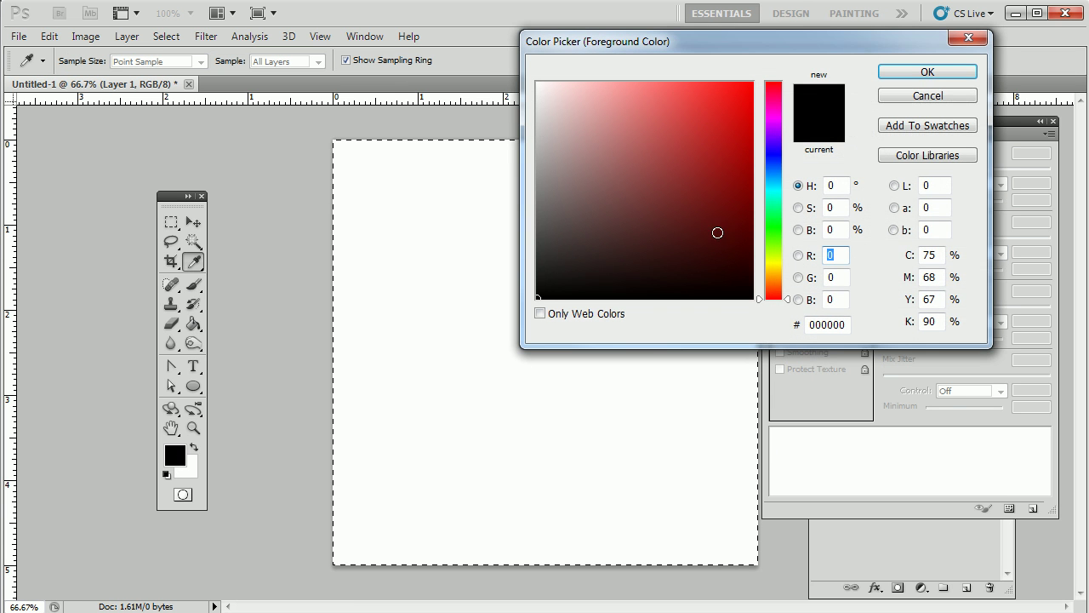
drag(775, 162, 774, 169)
drag(729, 86, 731, 85)
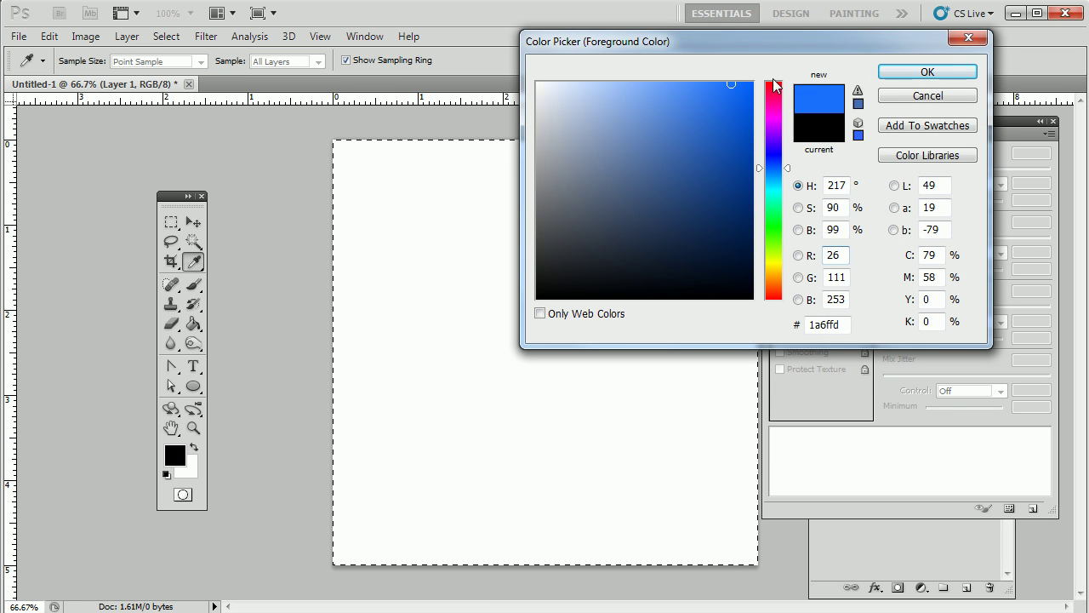
click(915, 74)
Paint a blue test stroke, clear the canvas, and move the Tools panel closer.
key(b)
mouse_move(366, 248)
mouse_down()
mouse_move(413, 181)
mouse_move(423, 196)
mouse_move(462, 190)
mouse_move(463, 233)
mouse_move(486, 252)
mouse_move(476, 287)
mouse_move(505, 287)
mouse_move(515, 307)
mouse_move(593, 297)
mouse_move(627, 261)
mouse_move(629, 301)
mouse_move(673, 275)
mouse_move(697, 282)
mouse_move(684, 387)
mouse_move(696, 423)
mouse_move(586, 342)
mouse_move(474, 304)
mouse_move(375, 289)
mouse_up()
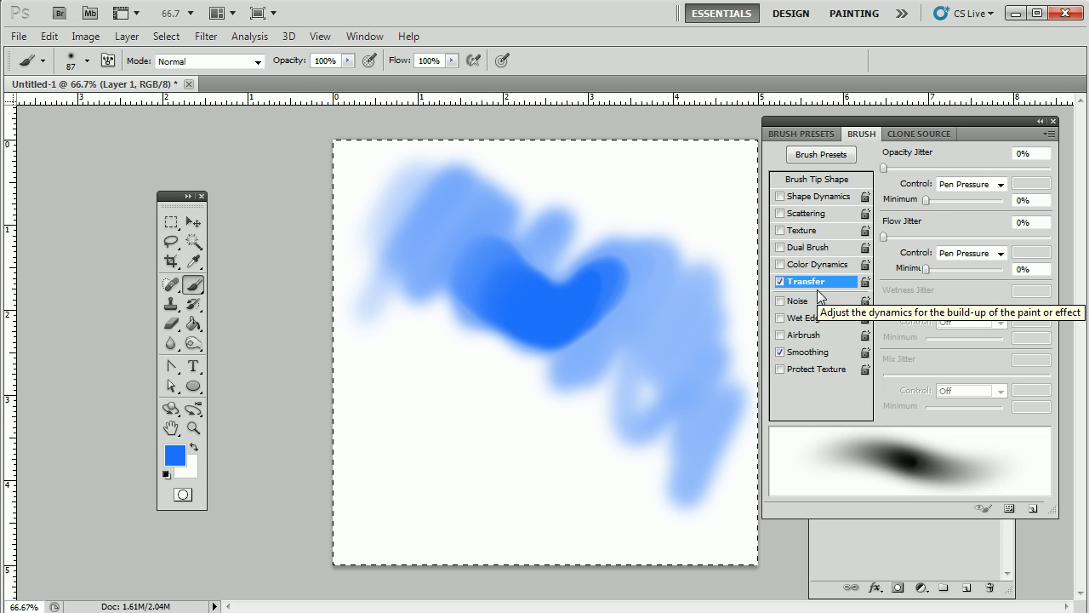
key(Delete)
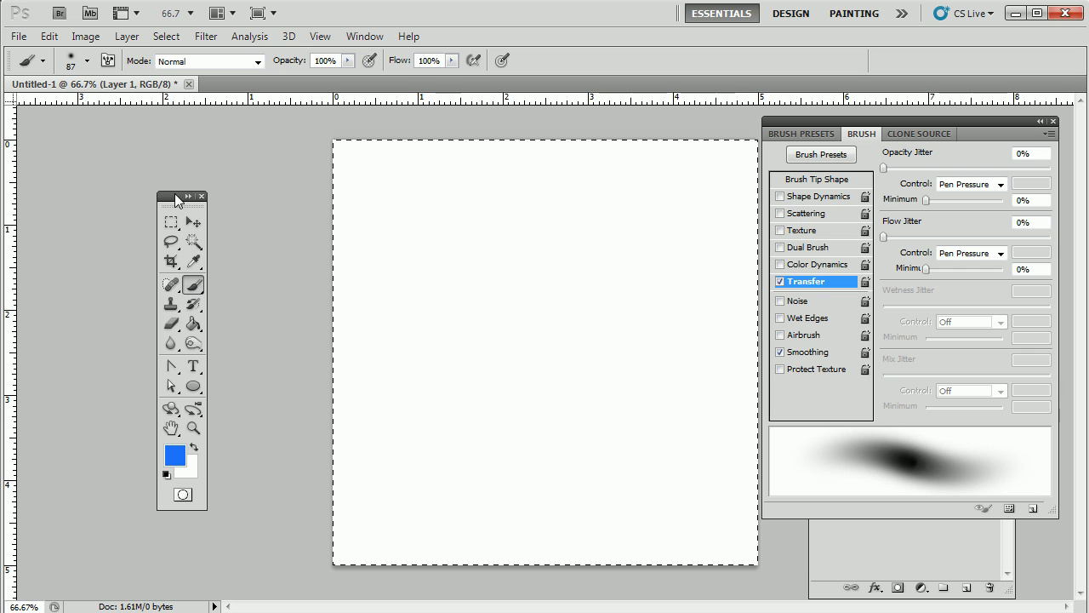
drag(175, 197, 256, 157)
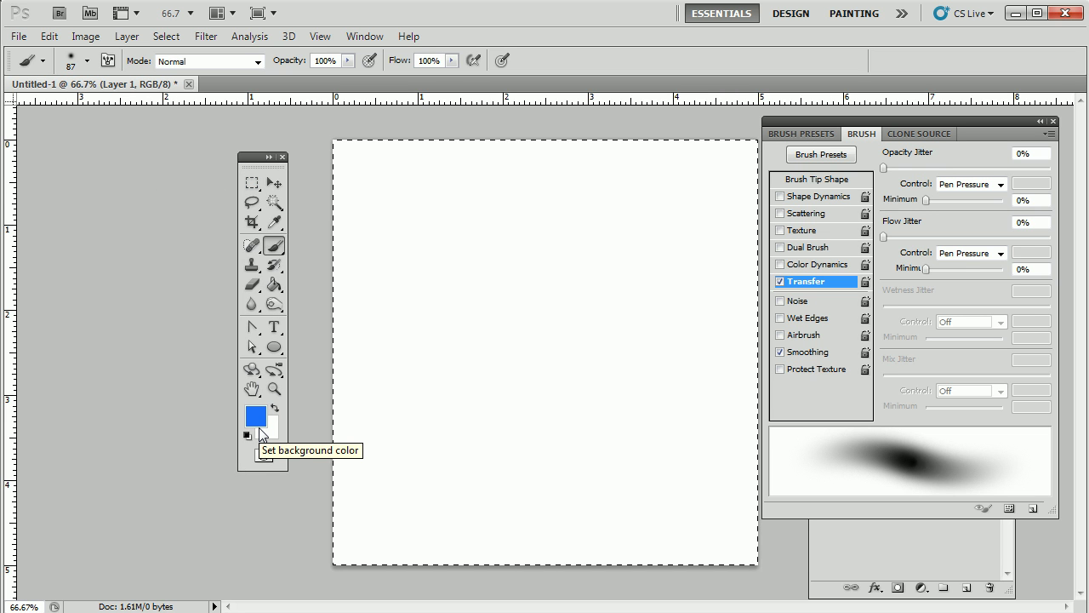
Restore default black and white colours with D and untick Transfer in the Brush panel.
key(d)
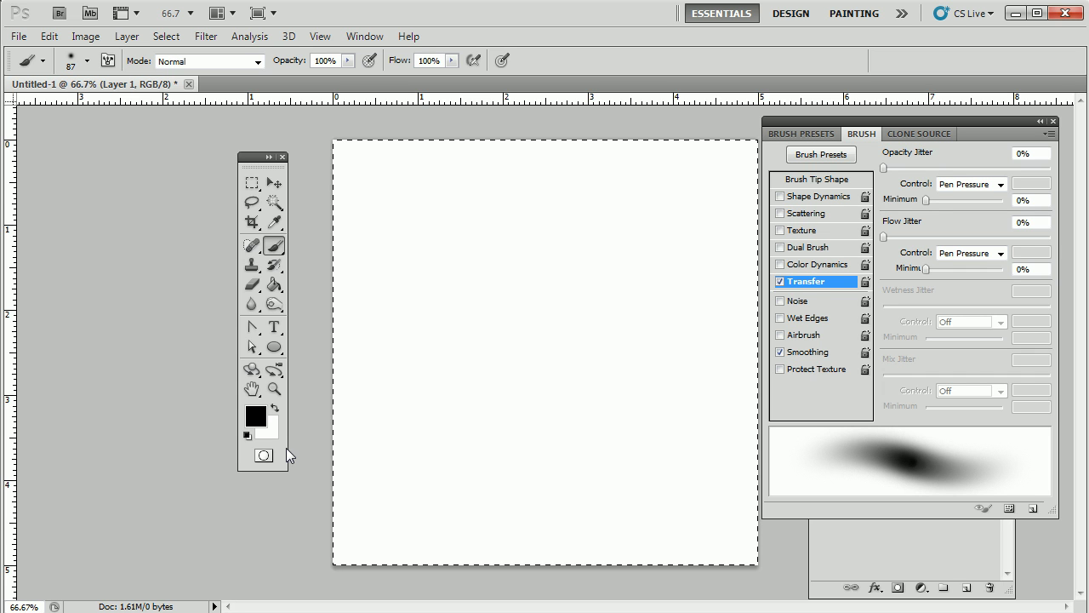
click(781, 282)
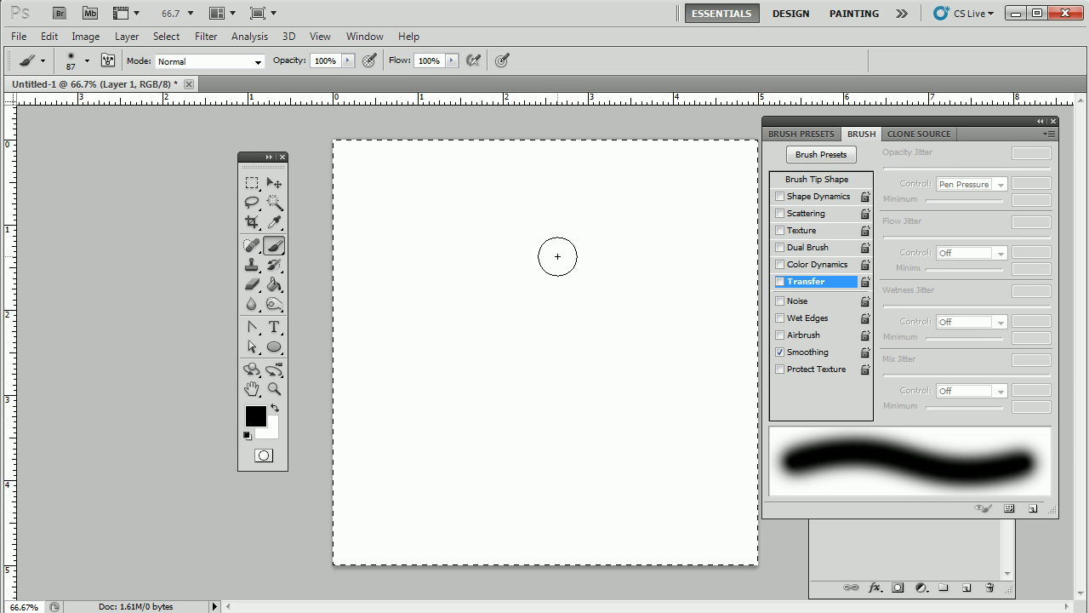
Shrink the brush with Alt+right-drag, then return from Wacom Tablet Properties to the canvas.
alt+right_click(555, 257)
mouse_move(541, 252)
mouse_down()
mouse_move(535, 258)
mouse_move(564, 260)
mouse_move(546, 266)
mouse_up()
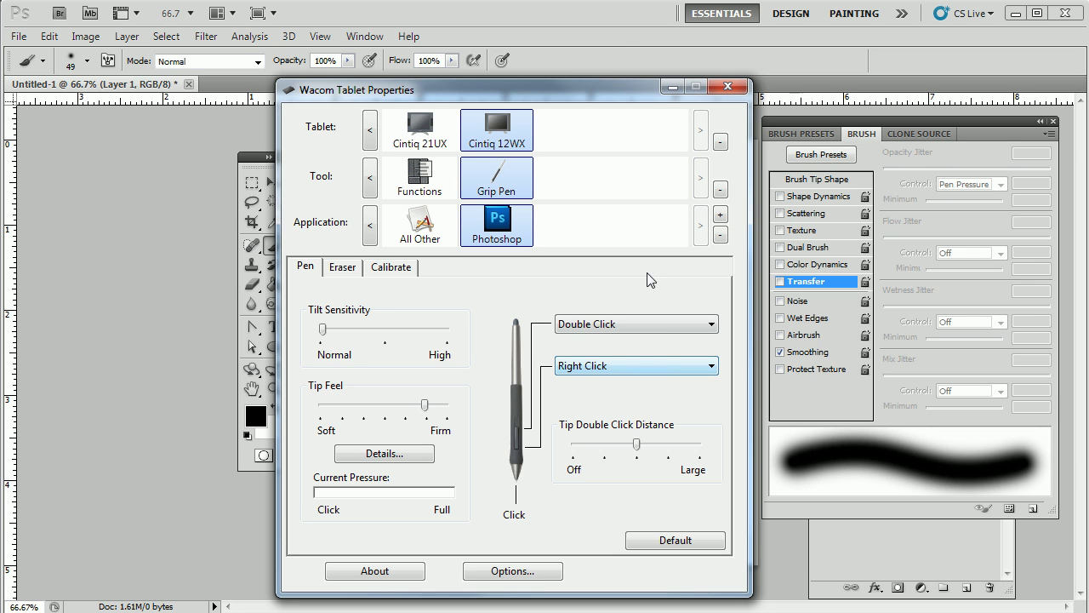
click(619, 51)
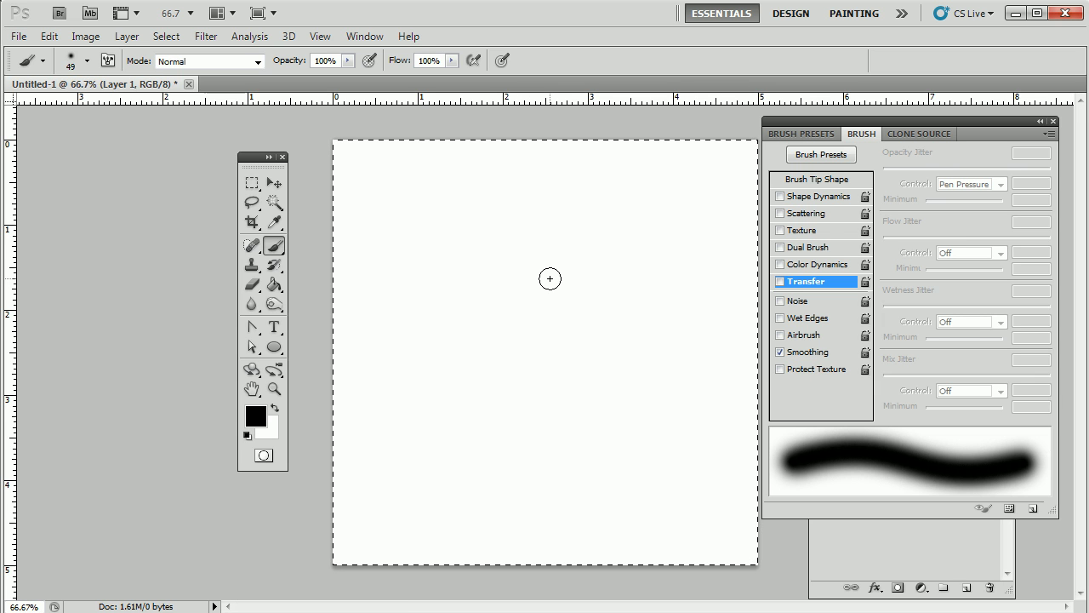
Alt+right-drag to enlarge the brush, harden its edge, then shrink it to 130.
key(alt)
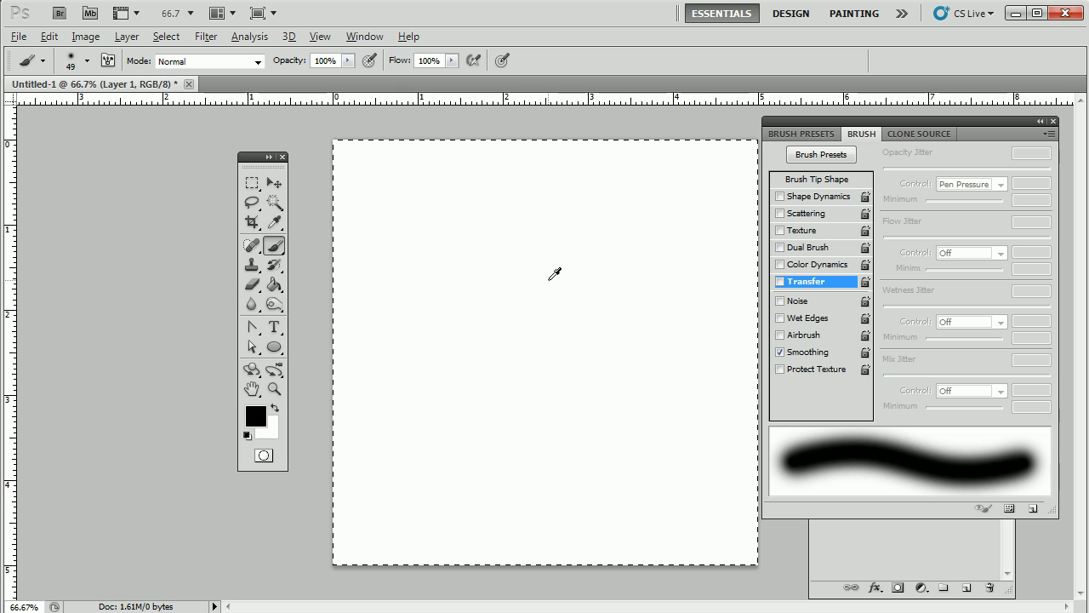
key(alt)
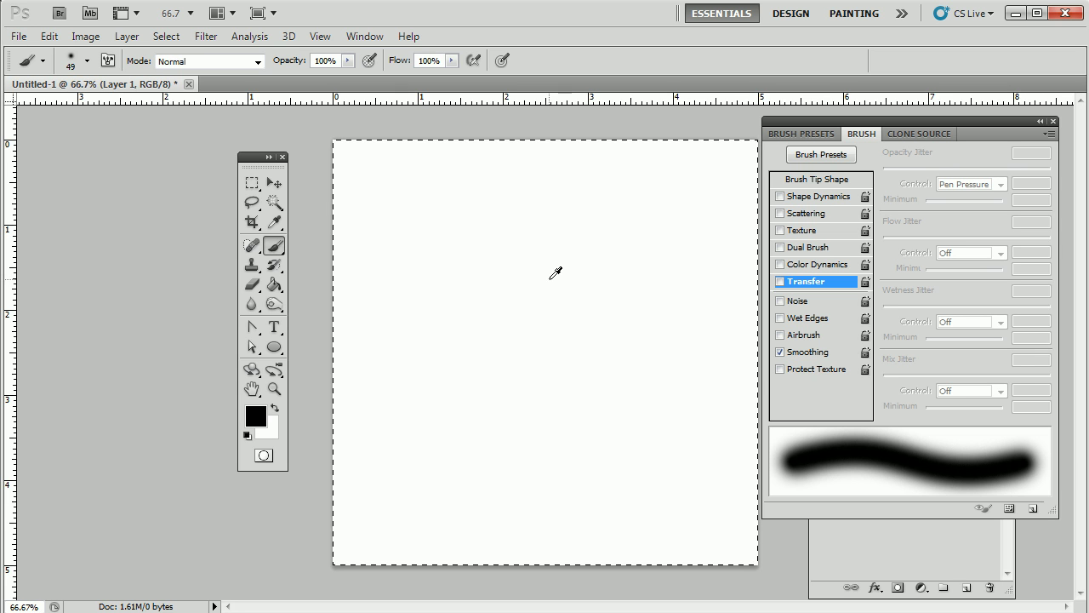
mouse_move(550, 297)
mouse_down()
mouse_move(553, 287)
mouse_move(710, 292)
mouse_move(571, 297)
mouse_move(697, 292)
mouse_move(586, 301)
mouse_move(729, 294)
mouse_move(593, 301)
mouse_move(672, 291)
mouse_move(617, 301)
mouse_move(598, 389)
mouse_move(610, 445)
mouse_move(601, 237)
mouse_move(602, 410)
mouse_up()
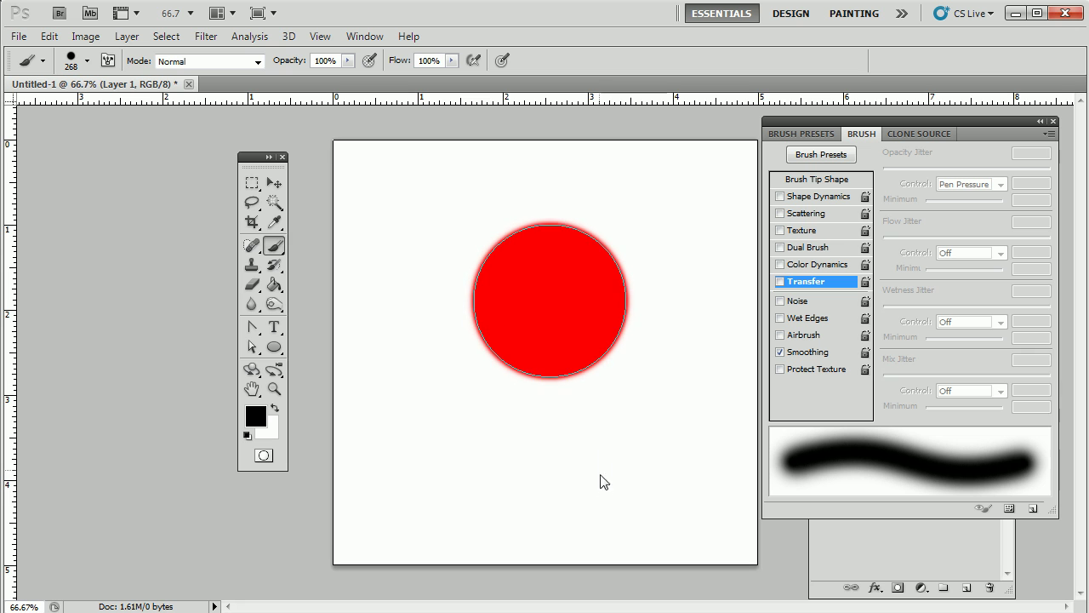
mouse_move(602, 482)
mouse_down()
mouse_move(604, 508)
mouse_move(607, 491)
mouse_up()
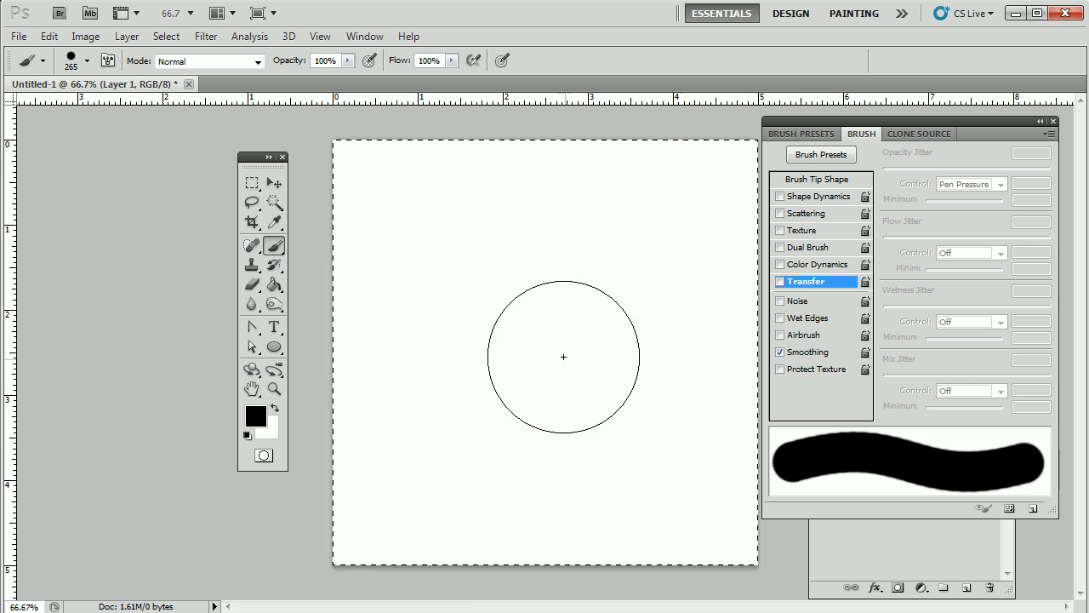
drag(560, 316, 519, 317)
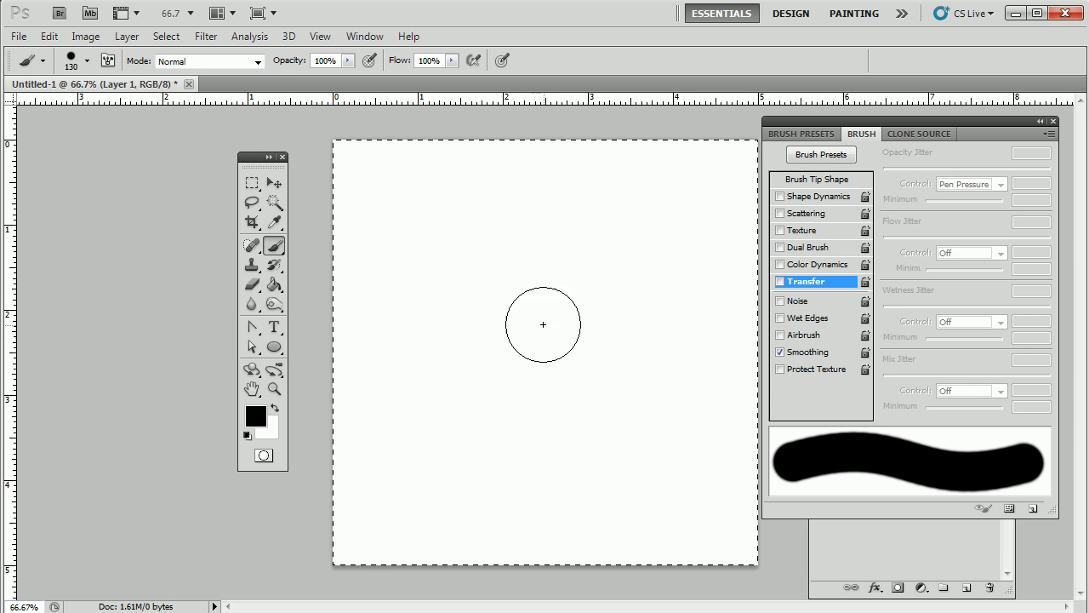
Dismiss the brush presets and resize the brush through 202 and 205 to 37 px.
right_click(543, 325)
key(Escape)
key(ctrl+d)
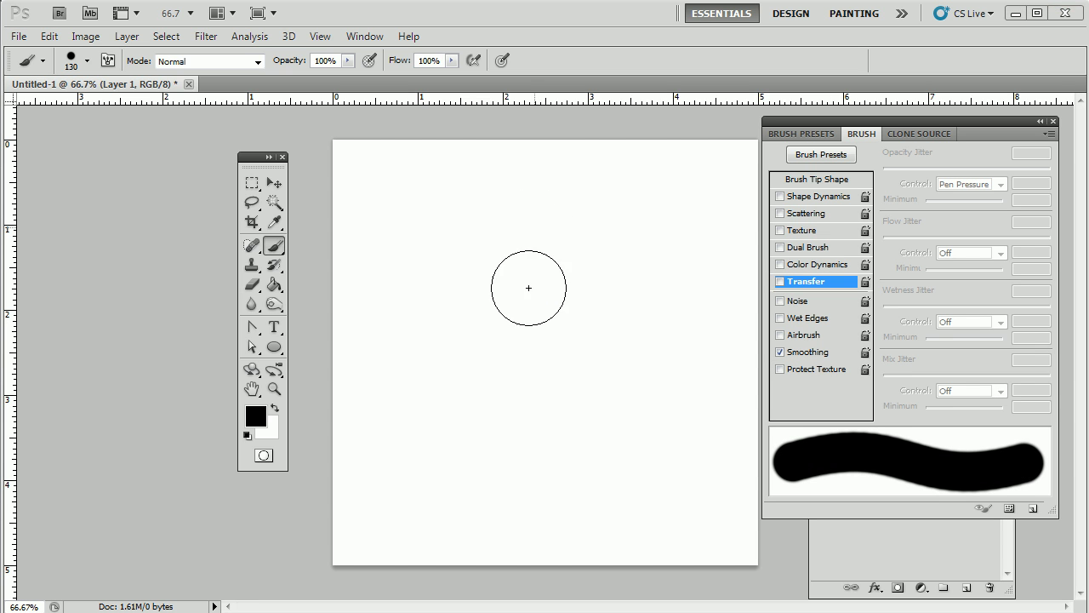
key(ctrl+a)
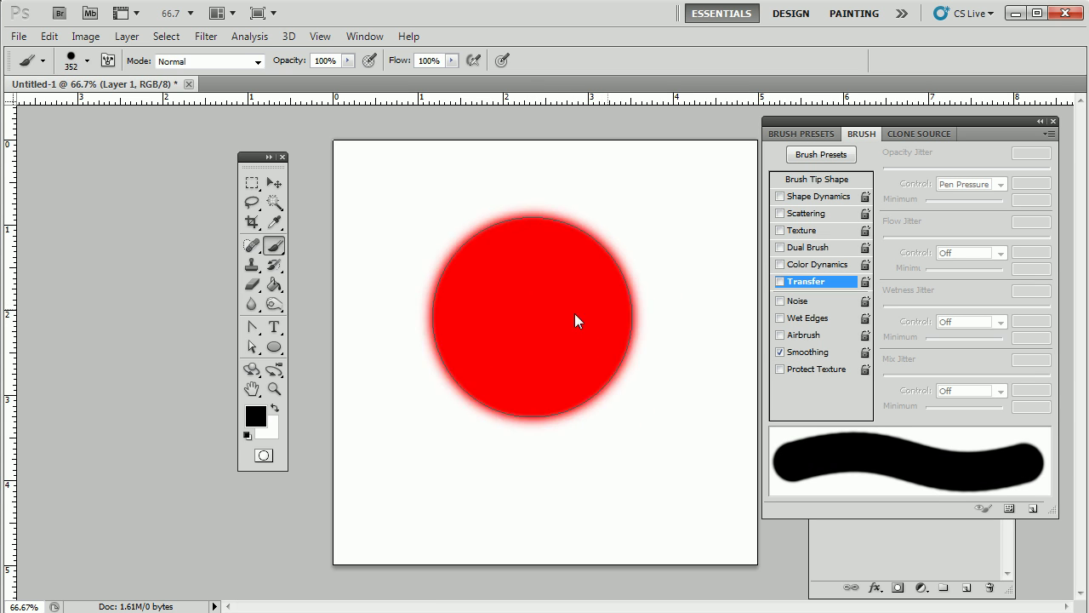
mouse_move(575, 320)
mouse_down()
mouse_move(650, 329)
mouse_move(562, 301)
mouse_move(558, 253)
mouse_up()
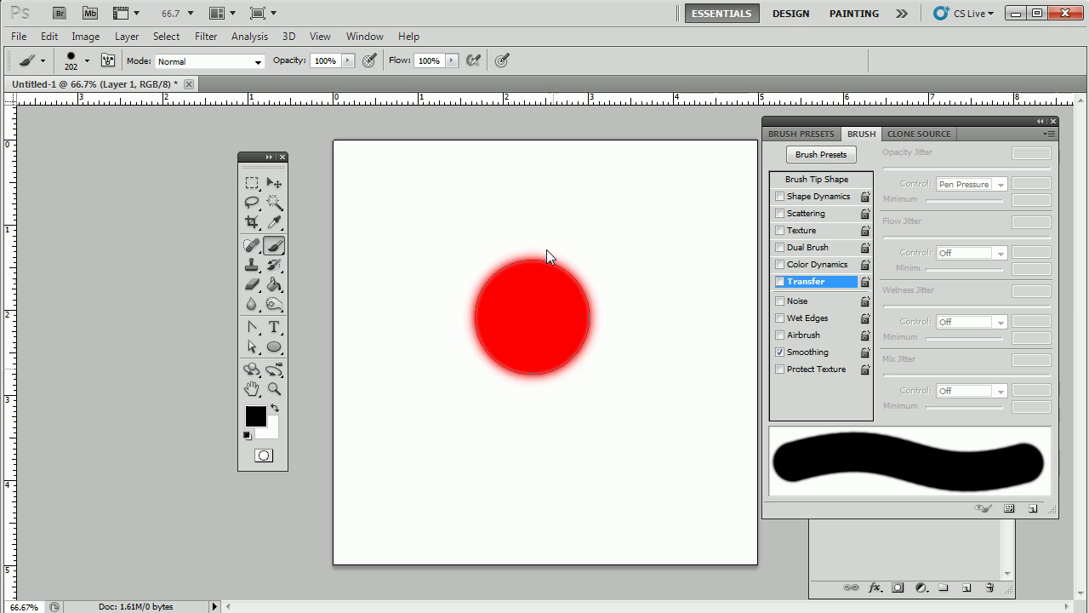
mouse_move(547, 249)
mouse_down()
mouse_move(548, 258)
mouse_move(550, 203)
mouse_move(547, 320)
mouse_move(484, 354)
mouse_move(483, 344)
mouse_up()
key(ctrl+a)
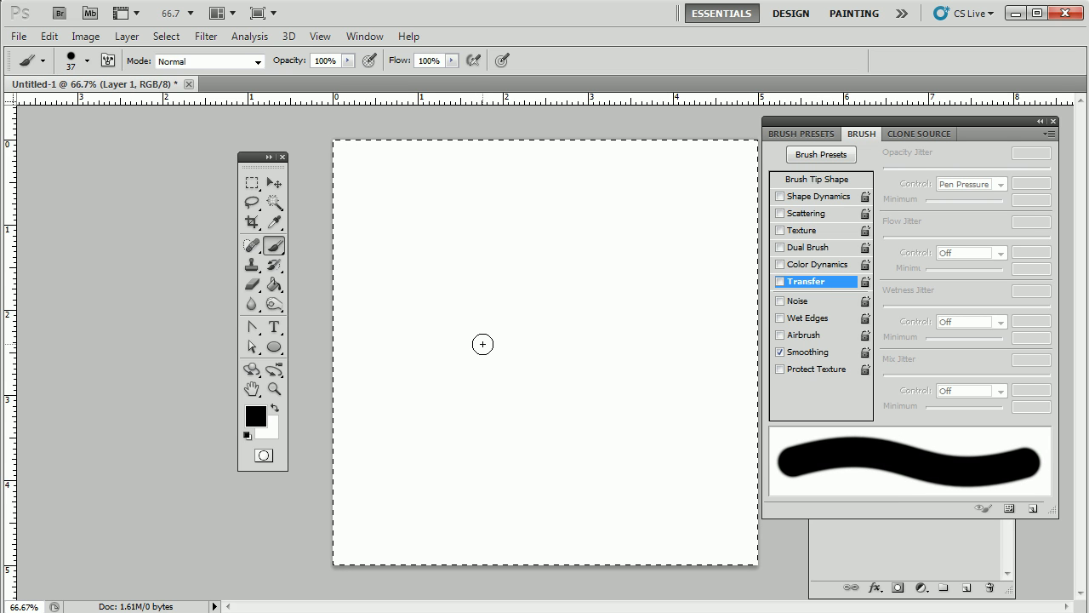
Paint a vertical black bar down the canvas centre, then marquee-select a tight rectangle around it.
drag(539, 248, 543, 434)
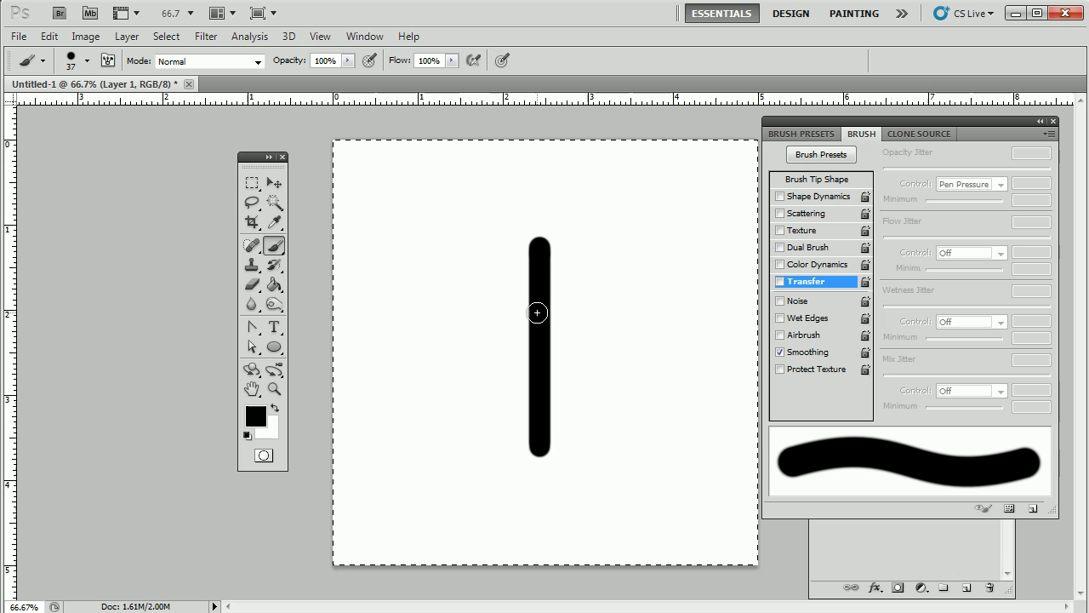
click(252, 182)
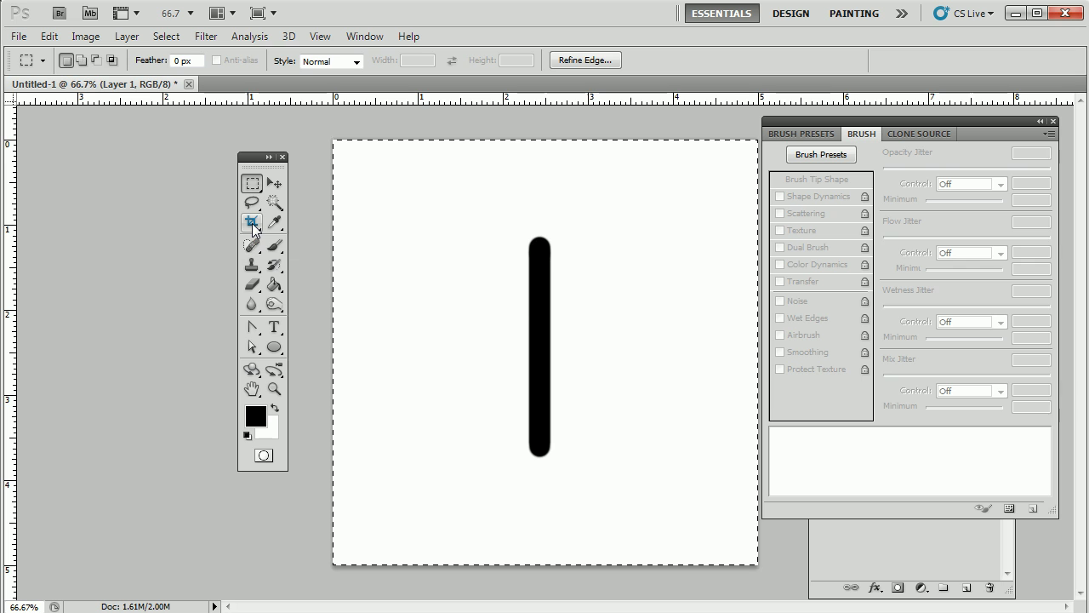
key(ctrl+d)
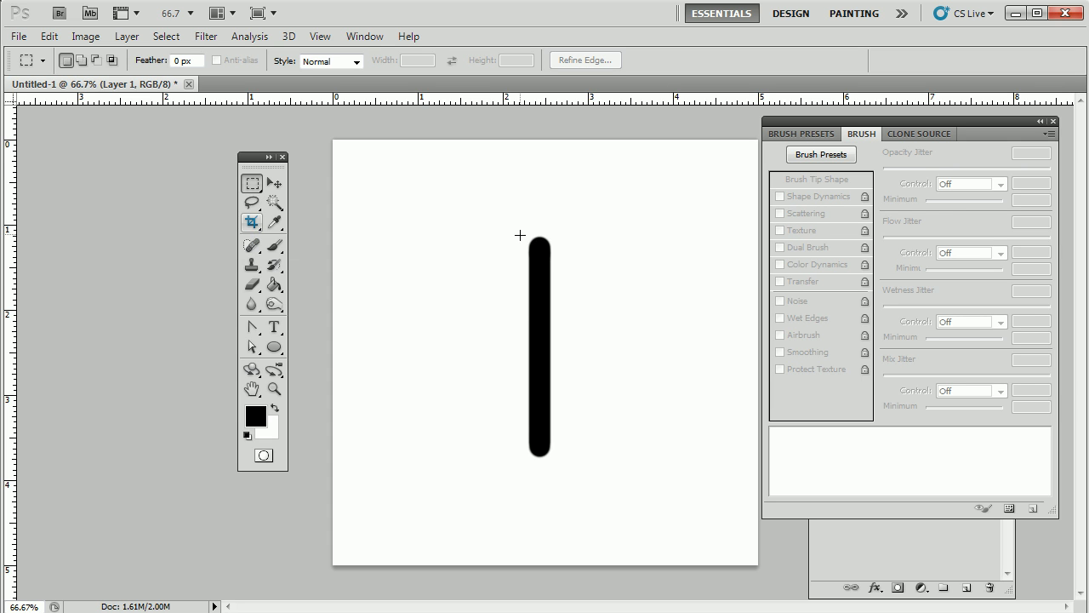
drag(564, 401, 565, 468)
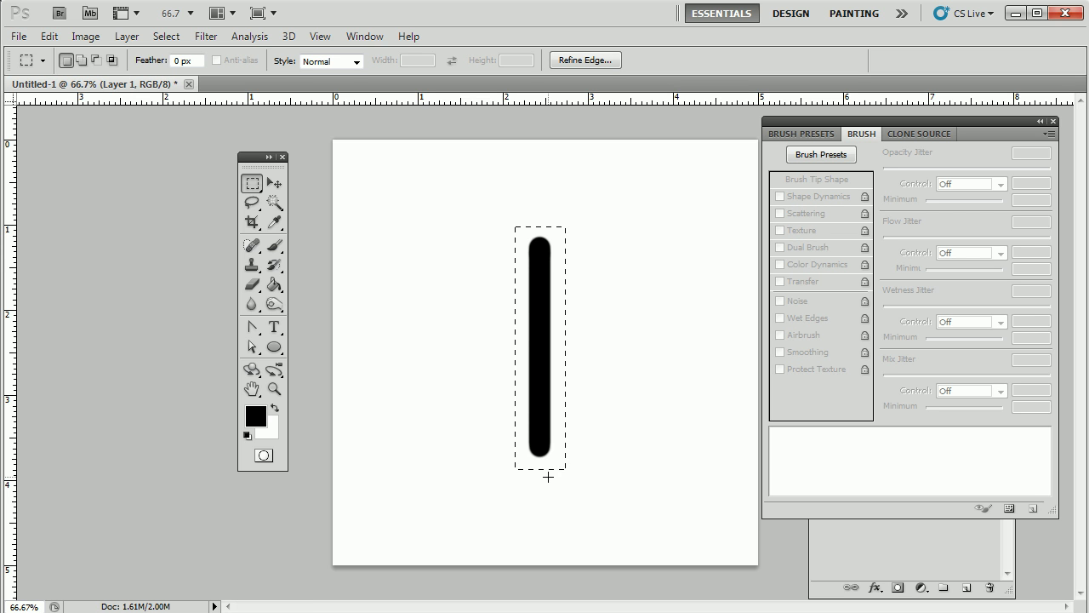
Define the selected bar as brush preset 'Sampled Brush 1' and return to the Brush tool.
click(49, 36)
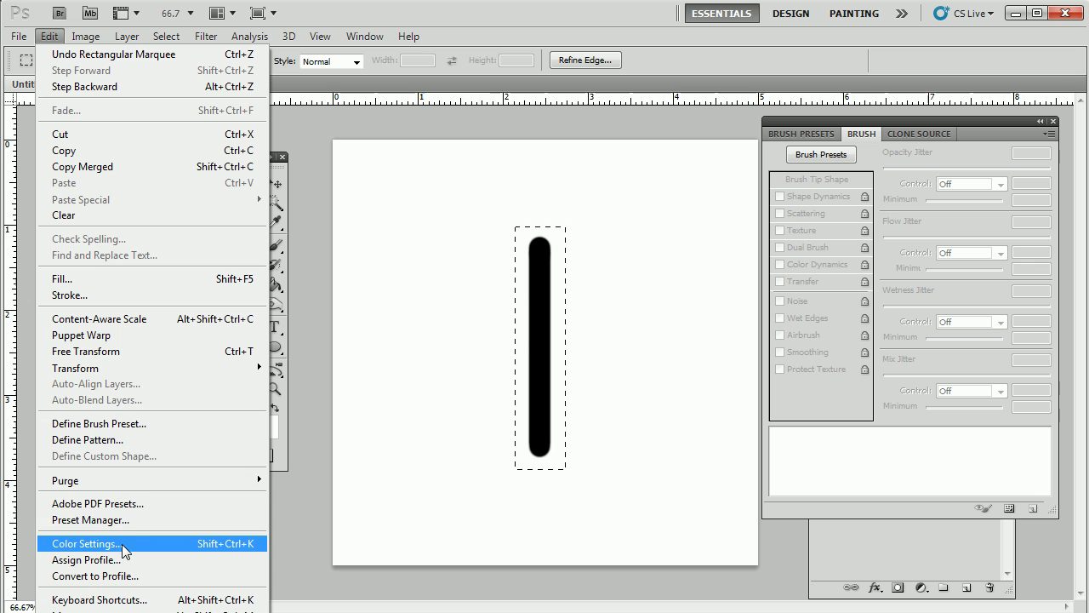
click(143, 425)
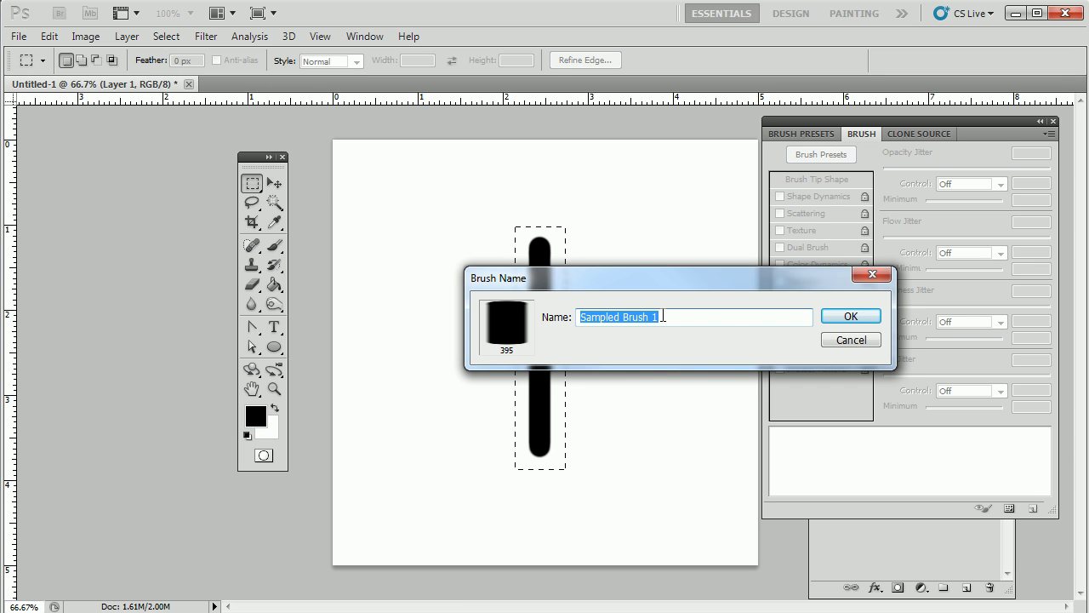
click(847, 316)
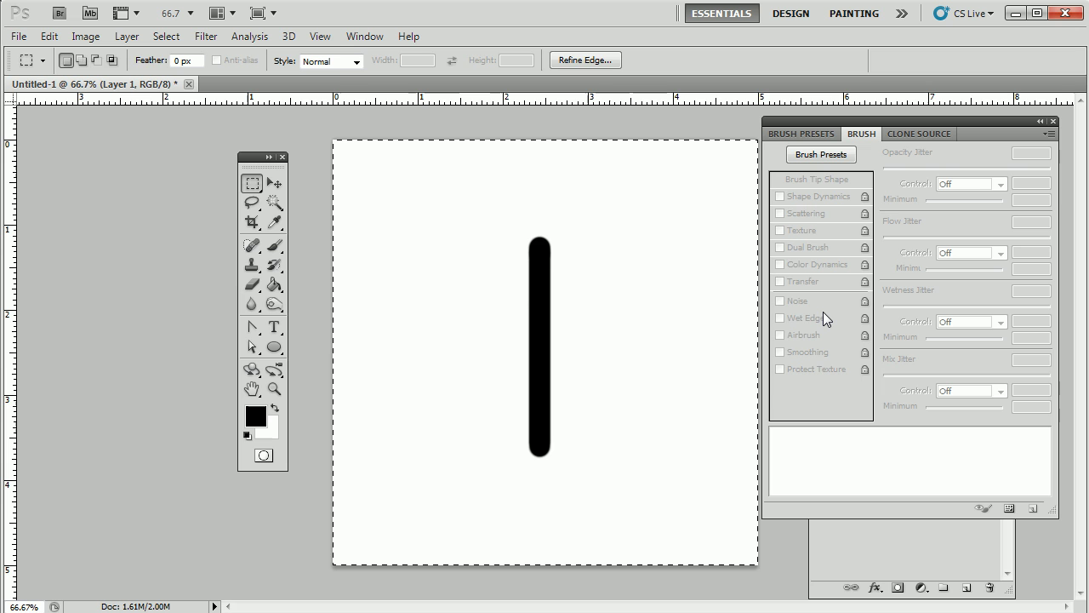
key(b)
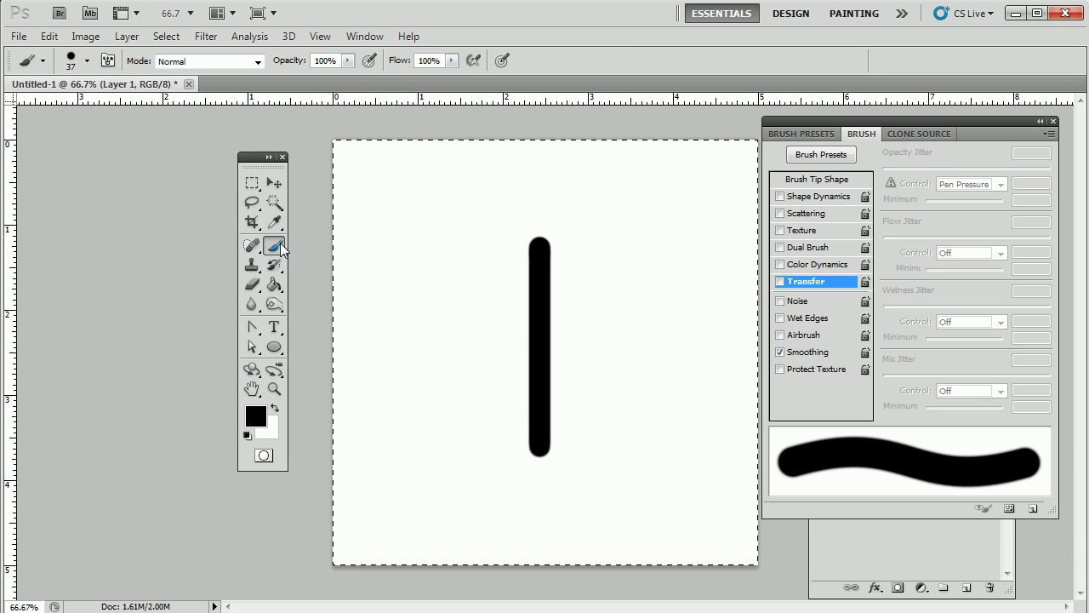
Choose the 395 px square sampled brush tip from the brush preset picker.
click(88, 62)
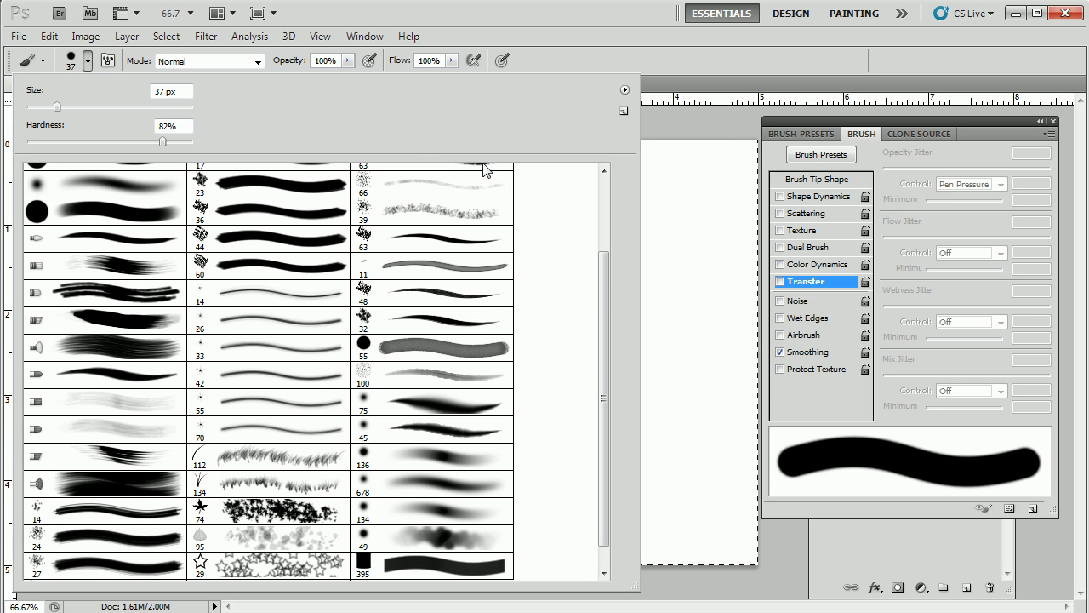
drag(603, 290, 605, 332)
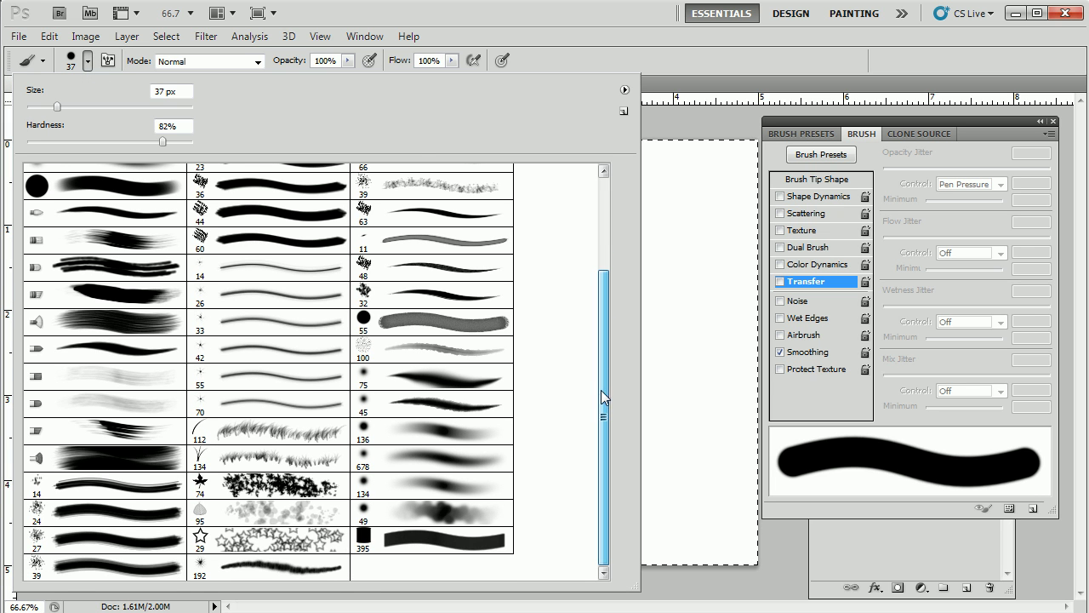
click(420, 543)
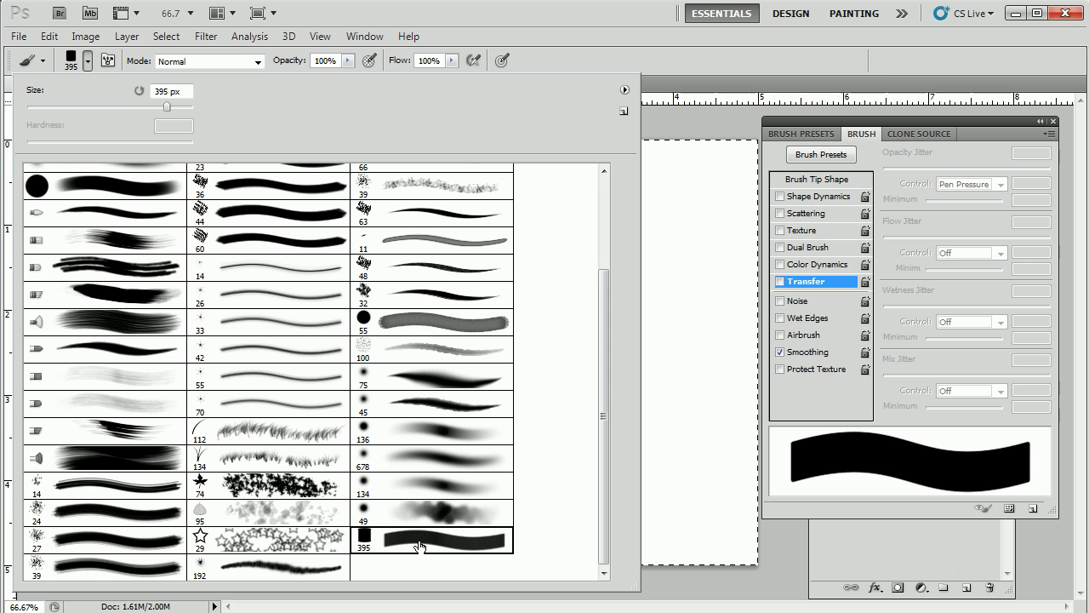
click(733, 59)
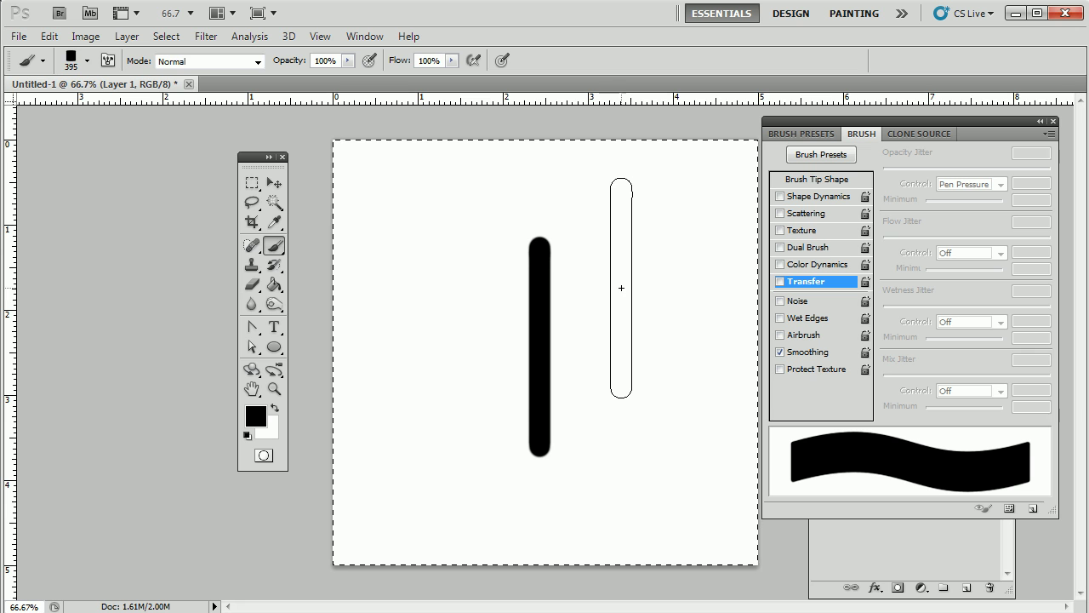
Resize the square brush to about 380 px, paint test strokes, then clear the canvas.
drag(636, 310, 568, 351)
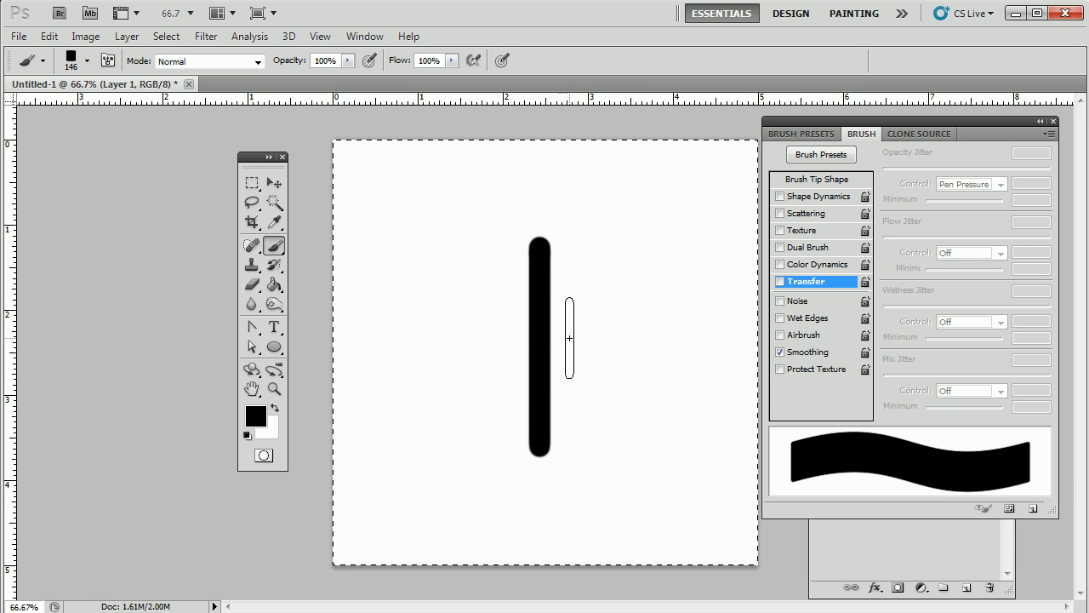
mouse_move(613, 323)
mouse_down()
mouse_move(652, 346)
mouse_move(643, 334)
mouse_move(601, 352)
mouse_move(657, 343)
mouse_up()
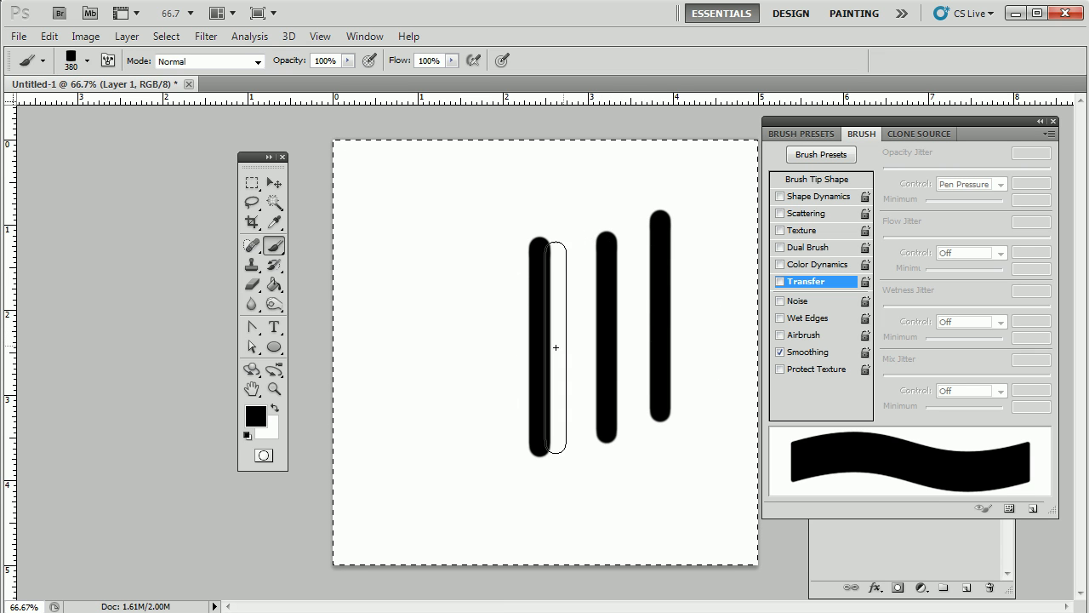
mouse_move(644, 373)
mouse_down()
mouse_move(565, 288)
mouse_move(480, 337)
mouse_move(613, 367)
mouse_move(490, 339)
mouse_up()
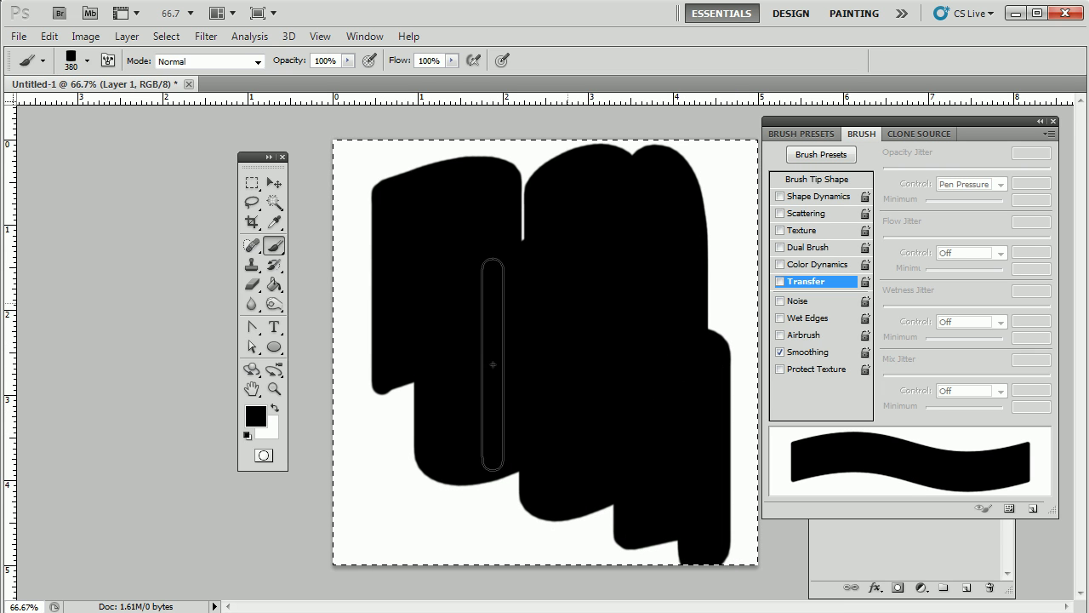
key(Delete)
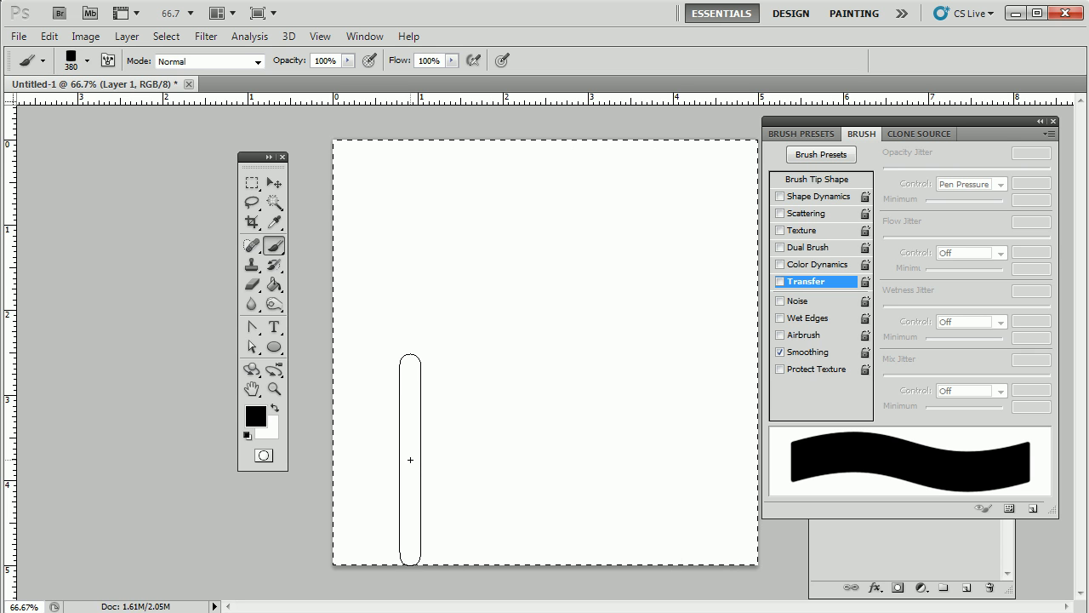
Raise Brush Tip Shape spacing to 476% and stamp several separate test dabs across the canvas.
click(824, 180)
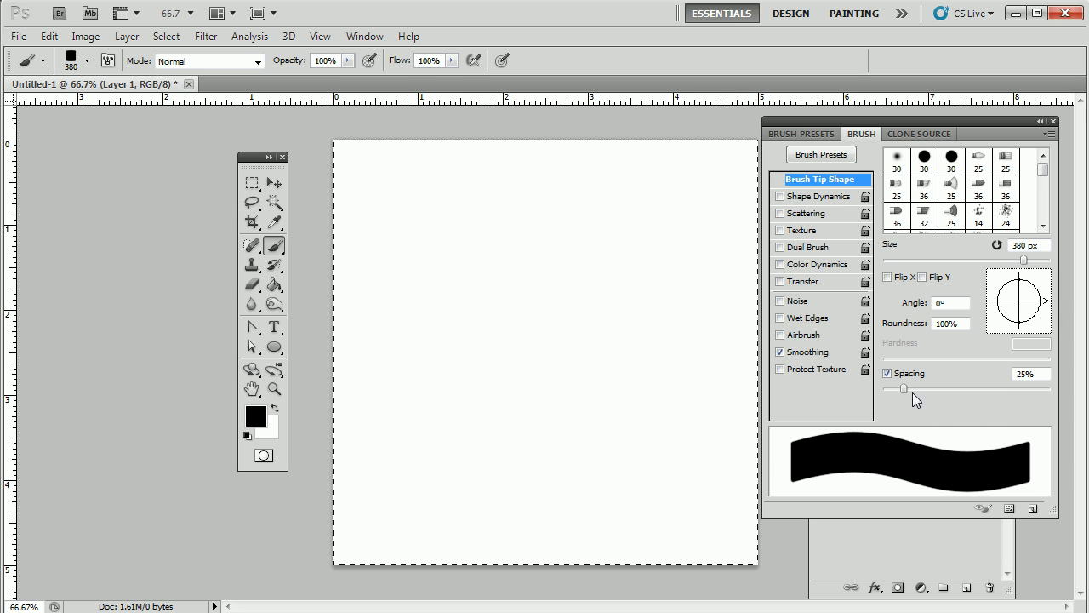
drag(903, 389, 1031, 386)
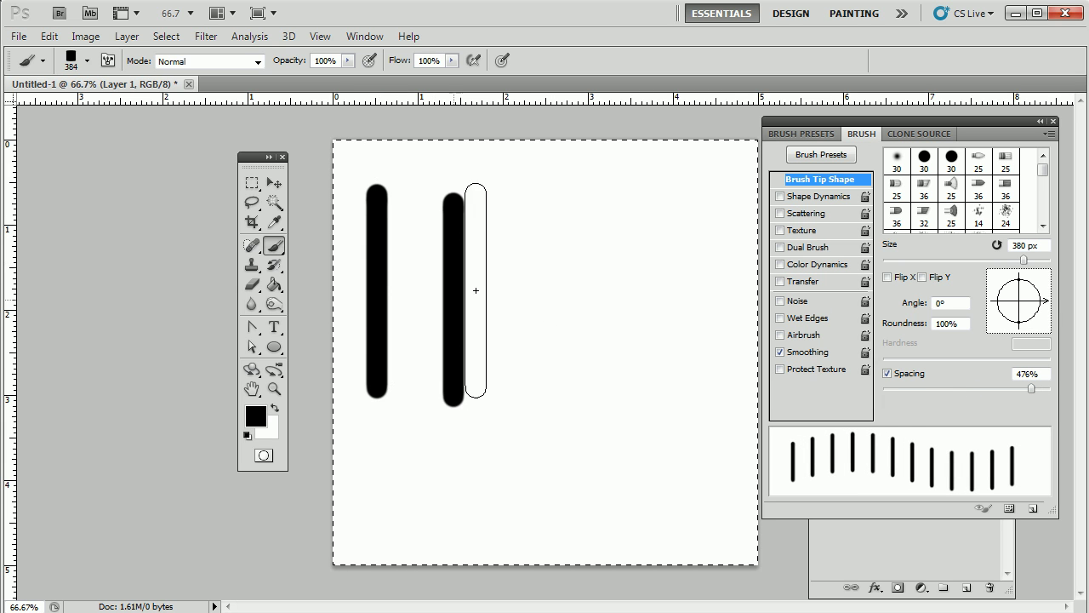
click(573, 367)
click(459, 383)
click(426, 456)
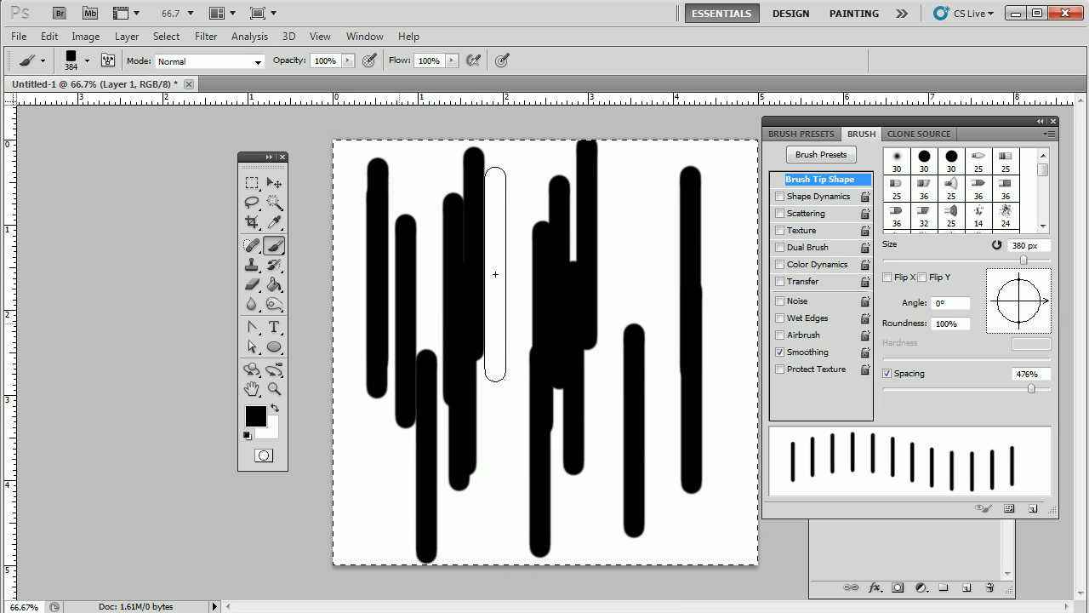
click(639, 265)
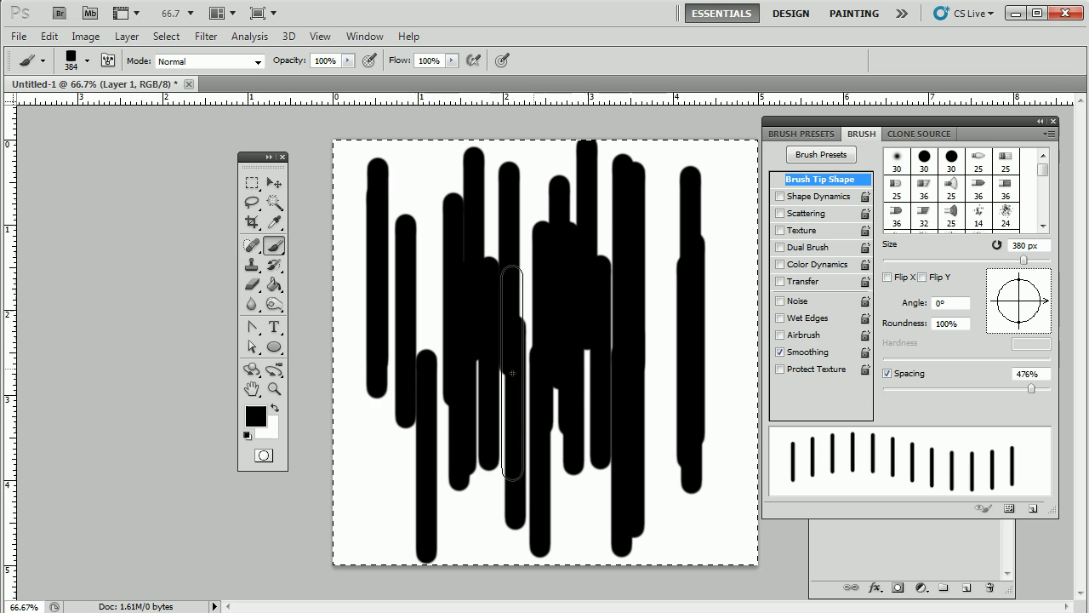
click(446, 259)
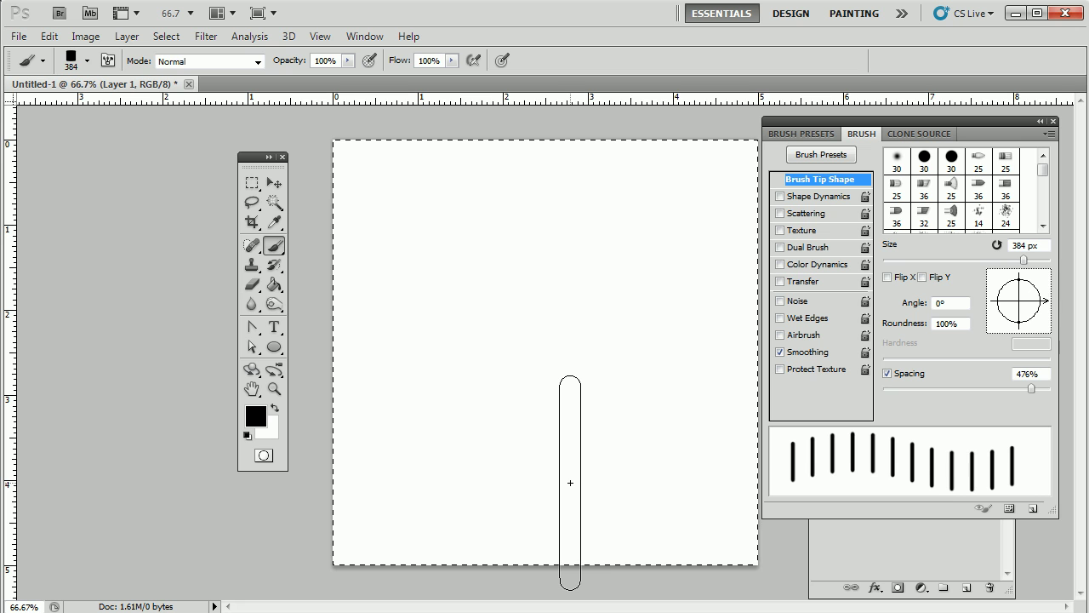
Lower spacing to 61%, enable pen-pressure Transfer, paint faded test strokes, then clear the canvas.
drag(1031, 389, 928, 384)
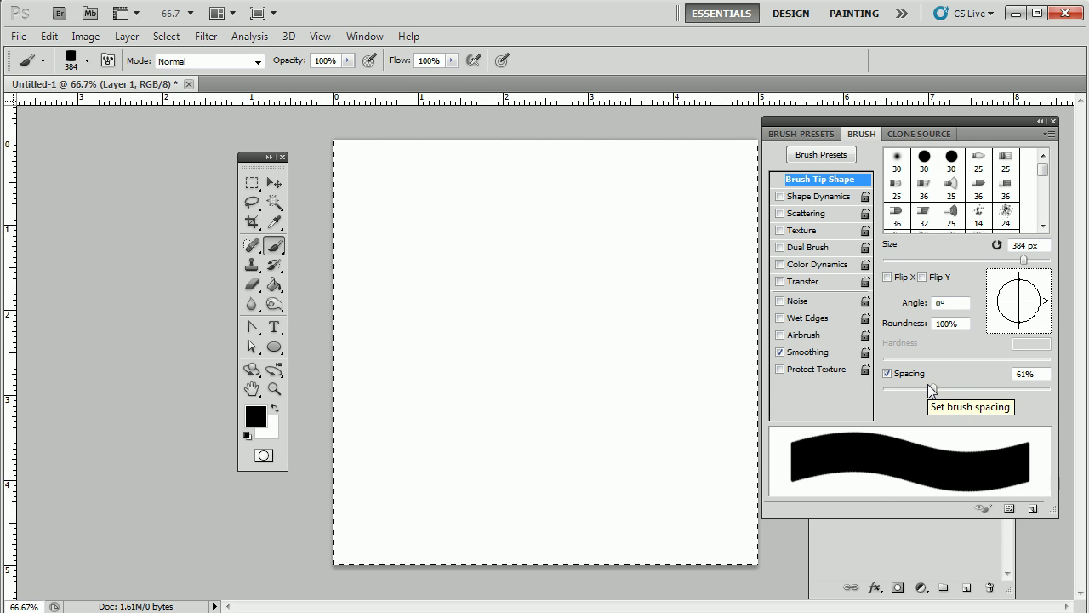
click(820, 282)
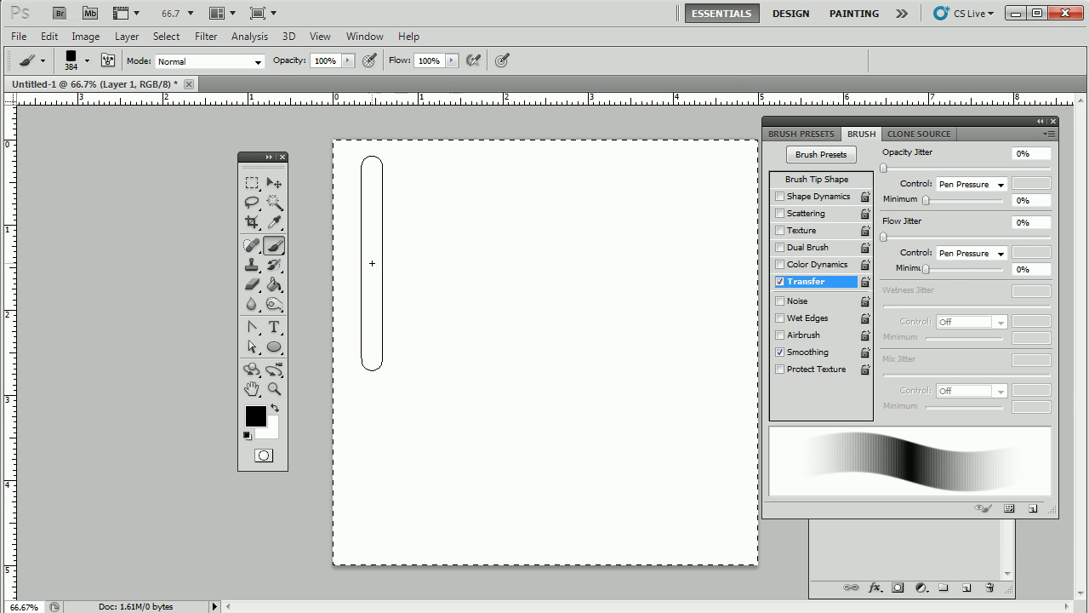
drag(601, 331, 529, 421)
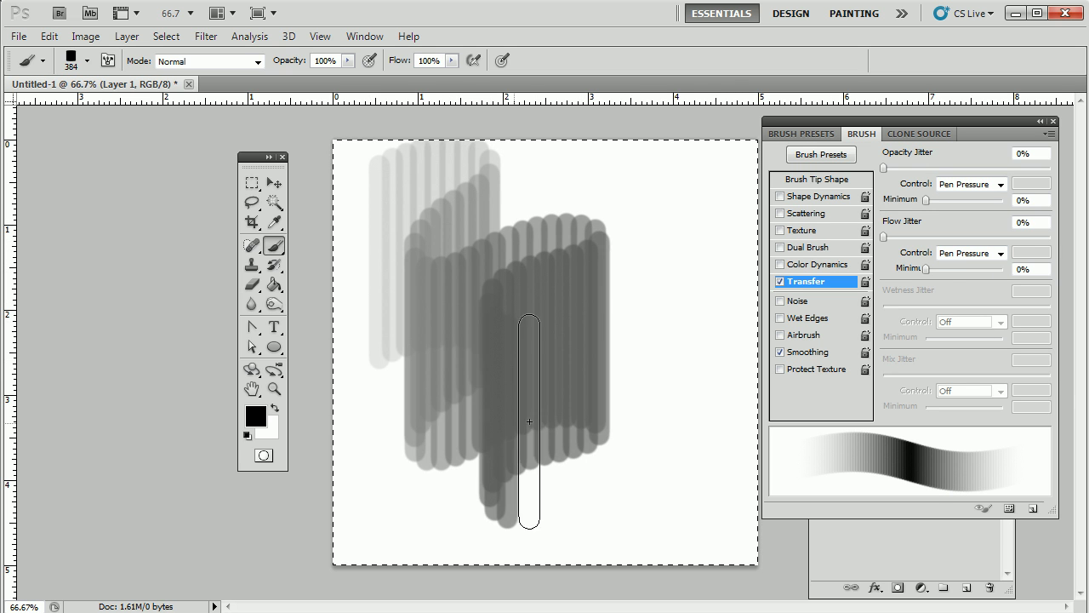
mouse_move(607, 411)
mouse_down()
mouse_move(614, 440)
mouse_move(708, 439)
mouse_up()
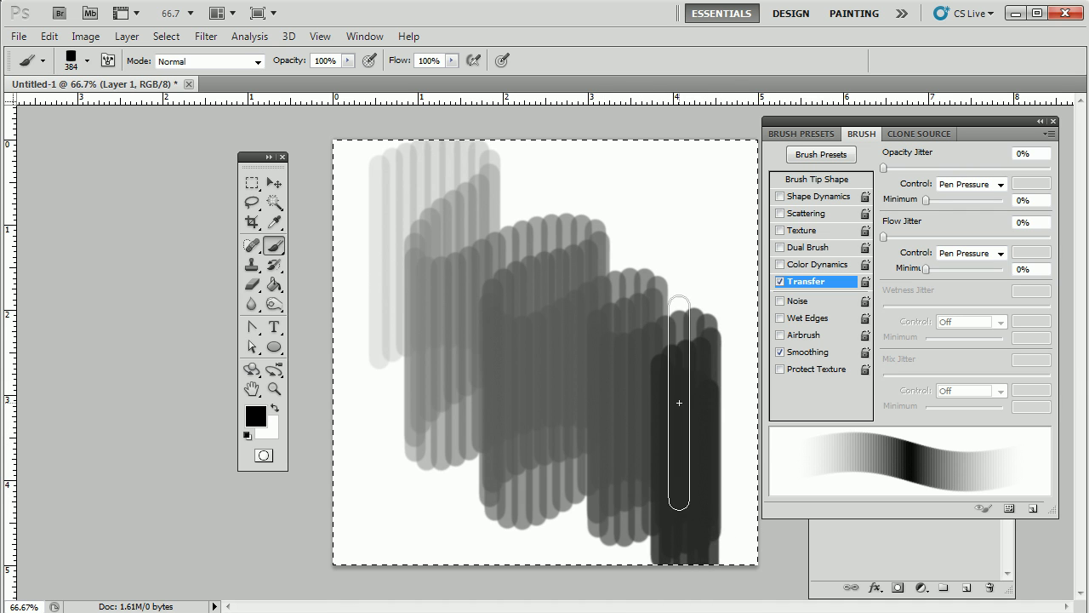
mouse_move(435, 290)
mouse_down()
mouse_move(498, 278)
mouse_move(479, 331)
mouse_up()
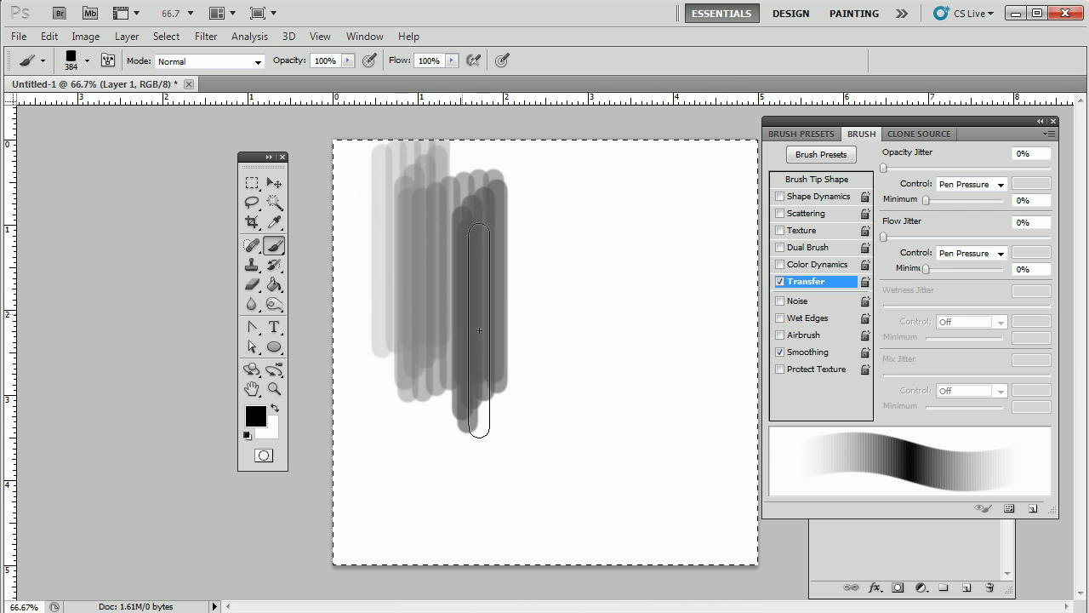
mouse_move(519, 359)
mouse_down()
mouse_move(577, 350)
mouse_move(563, 394)
mouse_move(650, 385)
mouse_move(622, 434)
mouse_move(698, 415)
mouse_move(703, 459)
mouse_move(729, 491)
mouse_up()
mouse_move(719, 249)
mouse_down()
mouse_move(564, 217)
mouse_move(538, 319)
mouse_move(474, 319)
mouse_up()
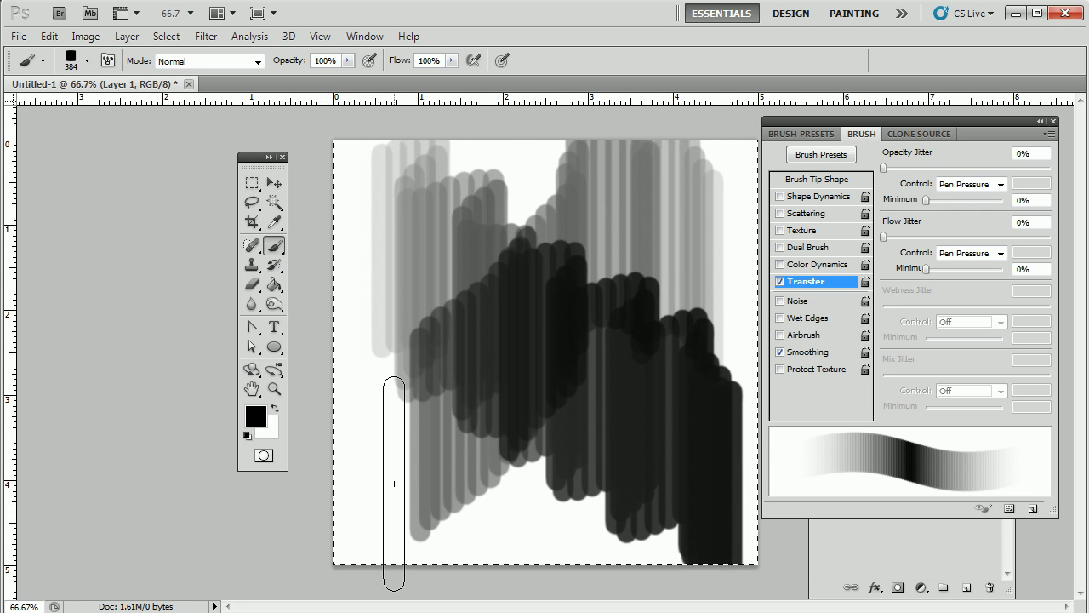
key(Delete)
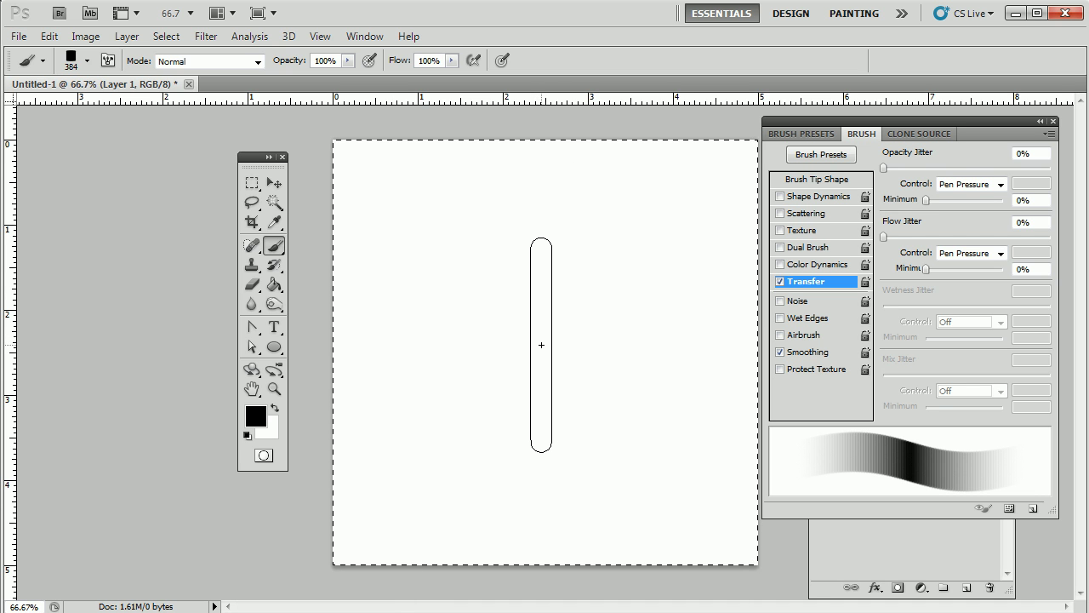
Switch to a hard round brush at 6 px and paint a thin vertical black line.
click(87, 62)
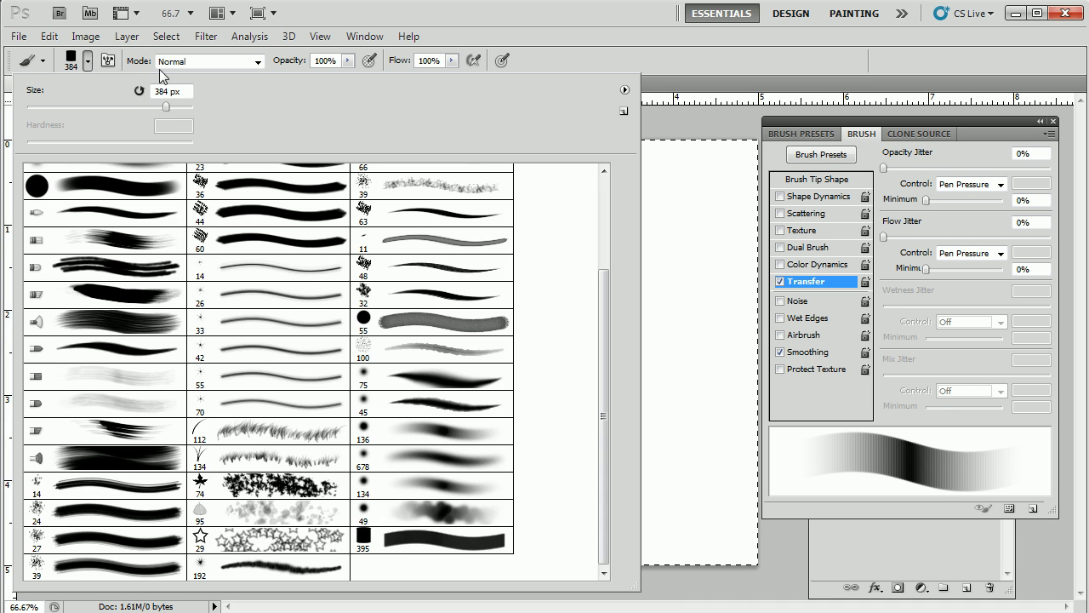
click(98, 187)
key(Return)
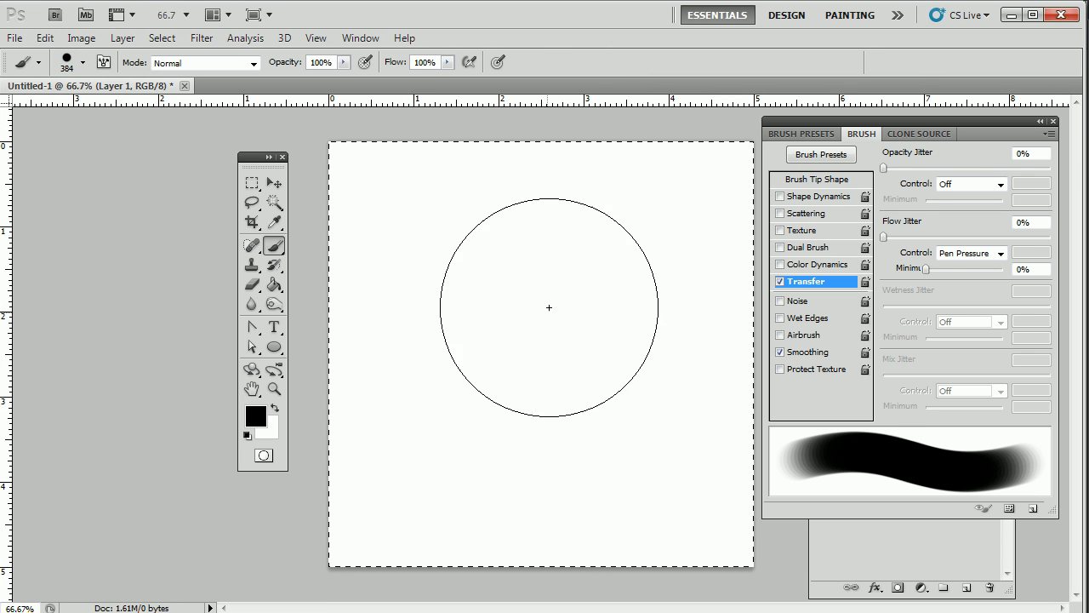
drag(580, 250, 455, 294)
key(ctrl+a)
key(alt)
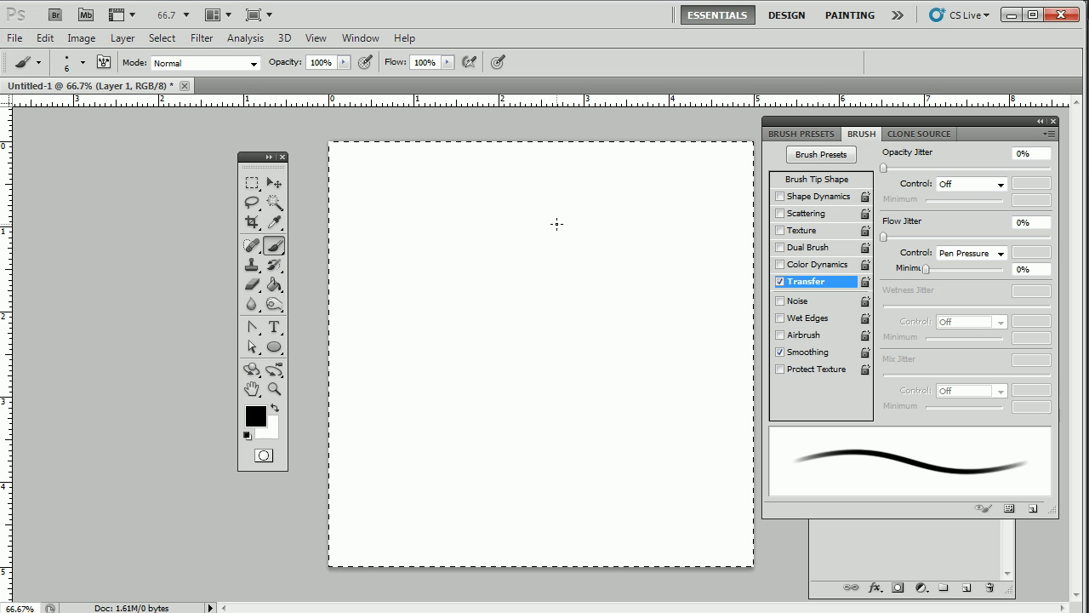
drag(556, 223, 559, 474)
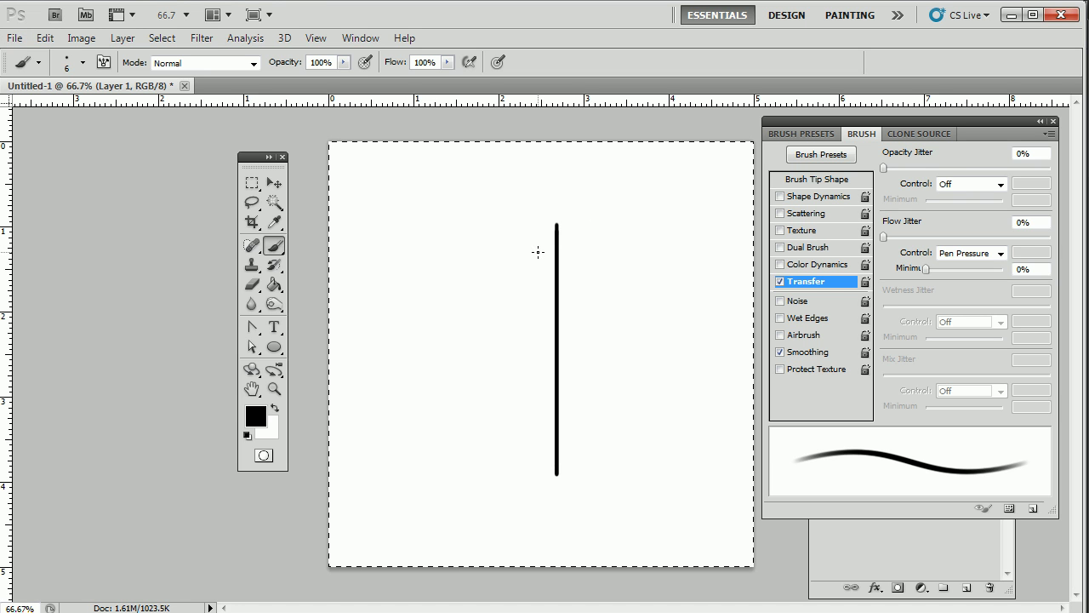
Clear the old selection and marquee-select a rectangle around the thin black line.
click(253, 184)
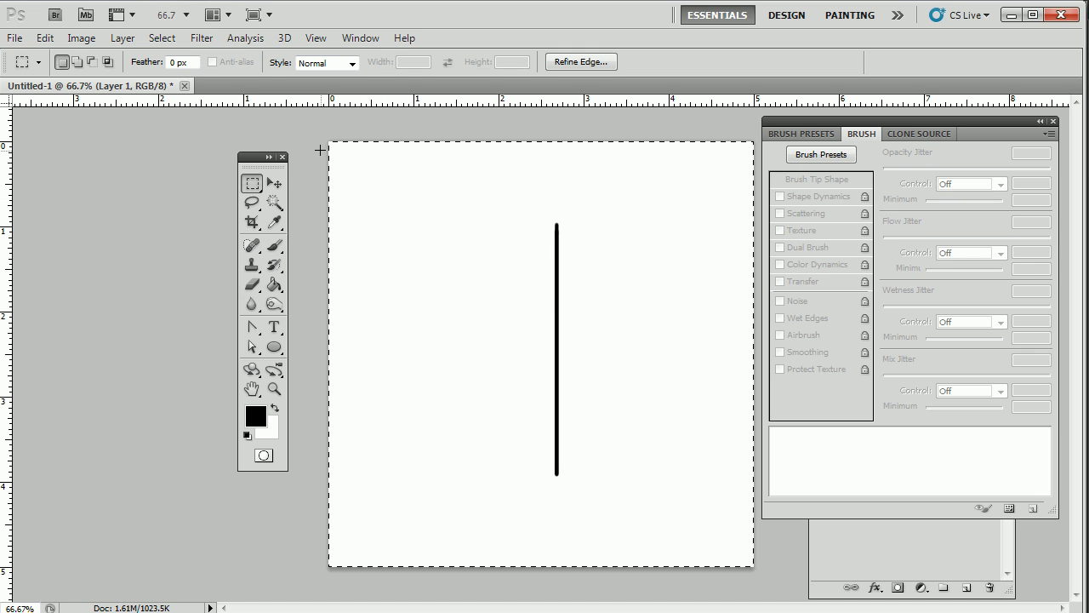
key(ctrl+shift+i)
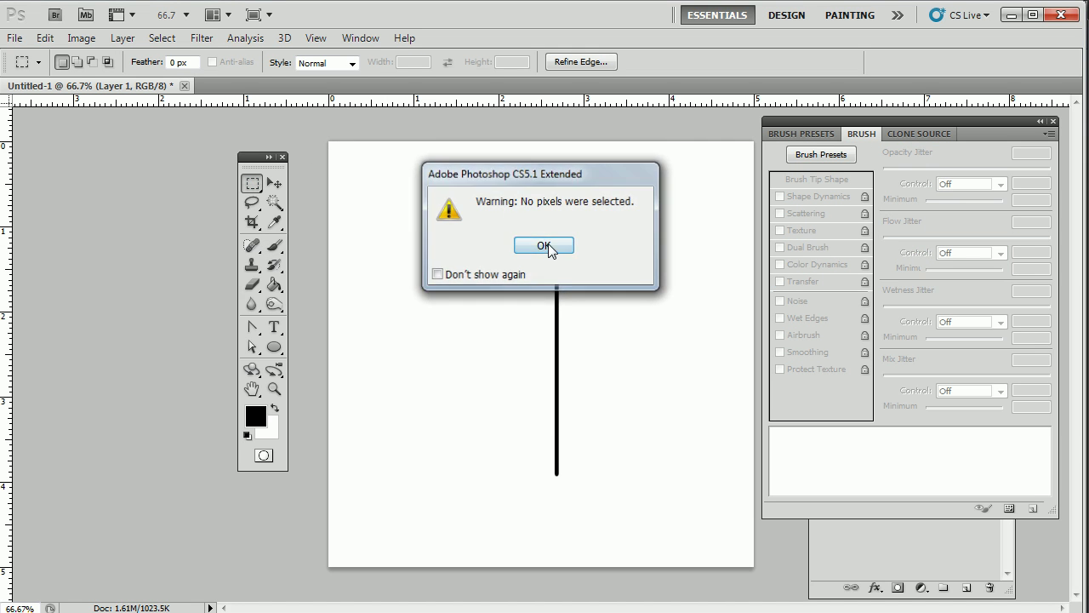
click(549, 244)
drag(528, 211, 586, 492)
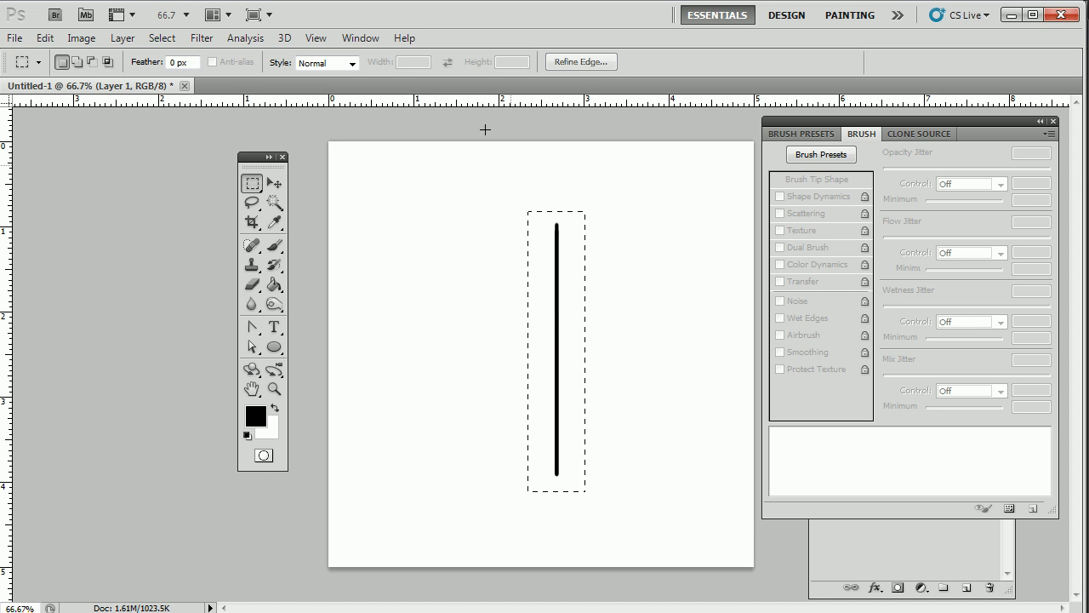
Save the selected line as brush preset 'Sampled Brush 2' and return to the Brush tool.
click(46, 38)
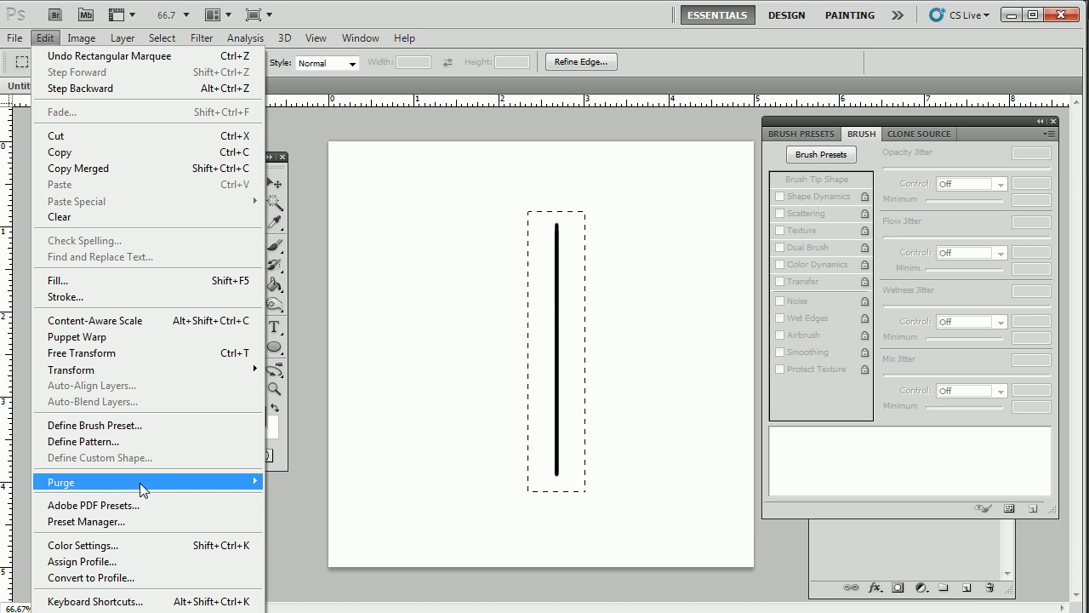
click(143, 426)
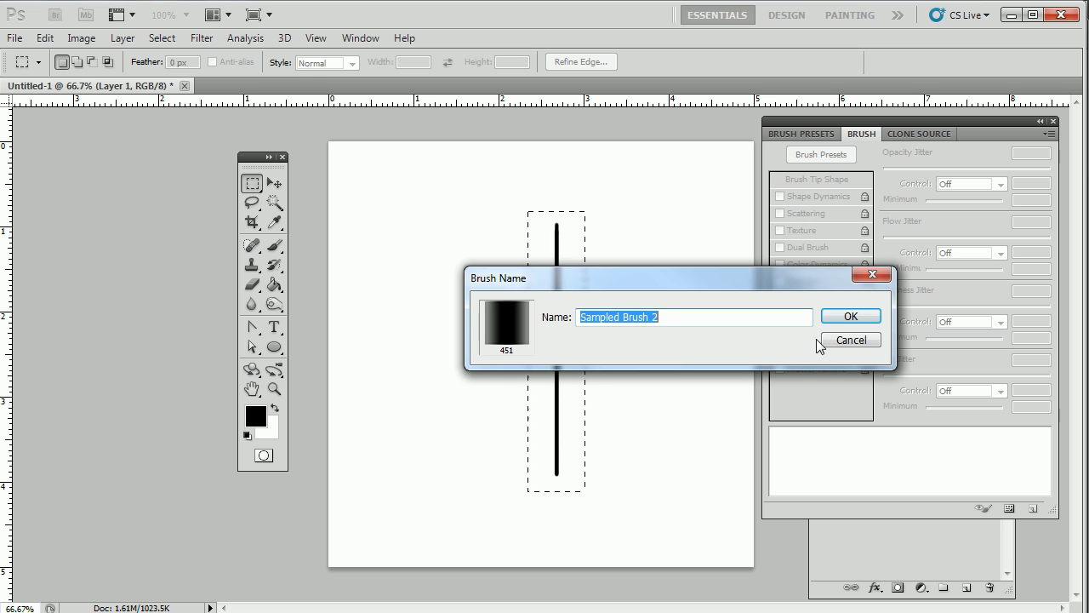
click(851, 318)
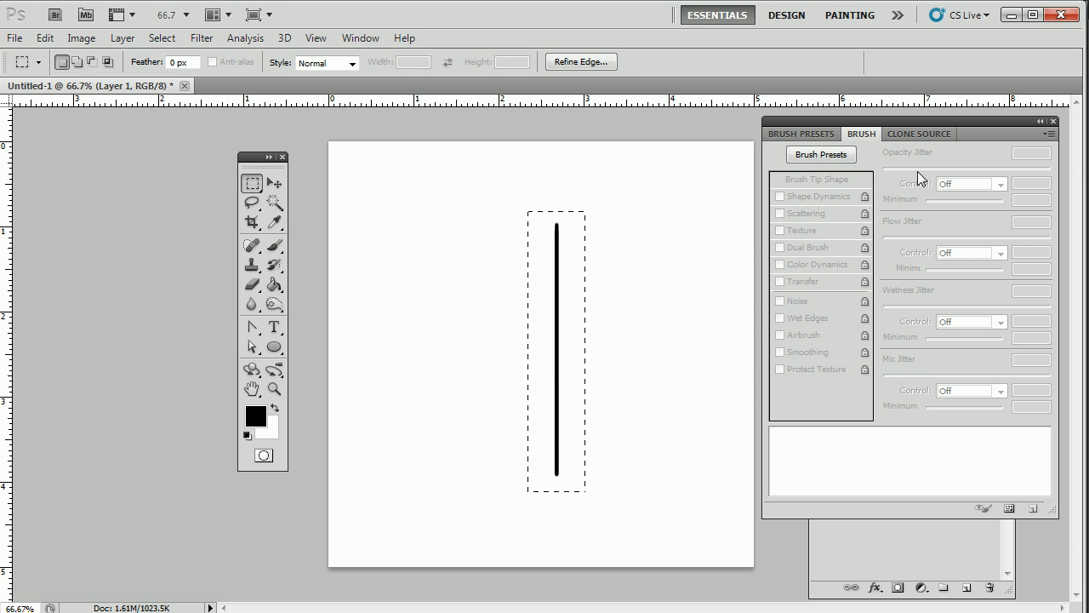
click(806, 133)
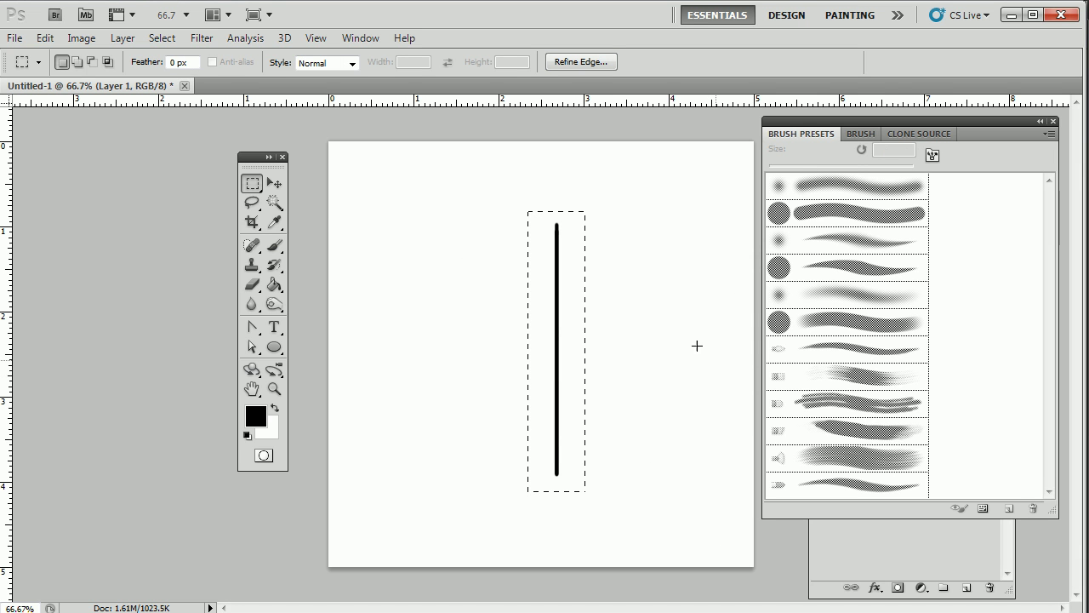
click(274, 246)
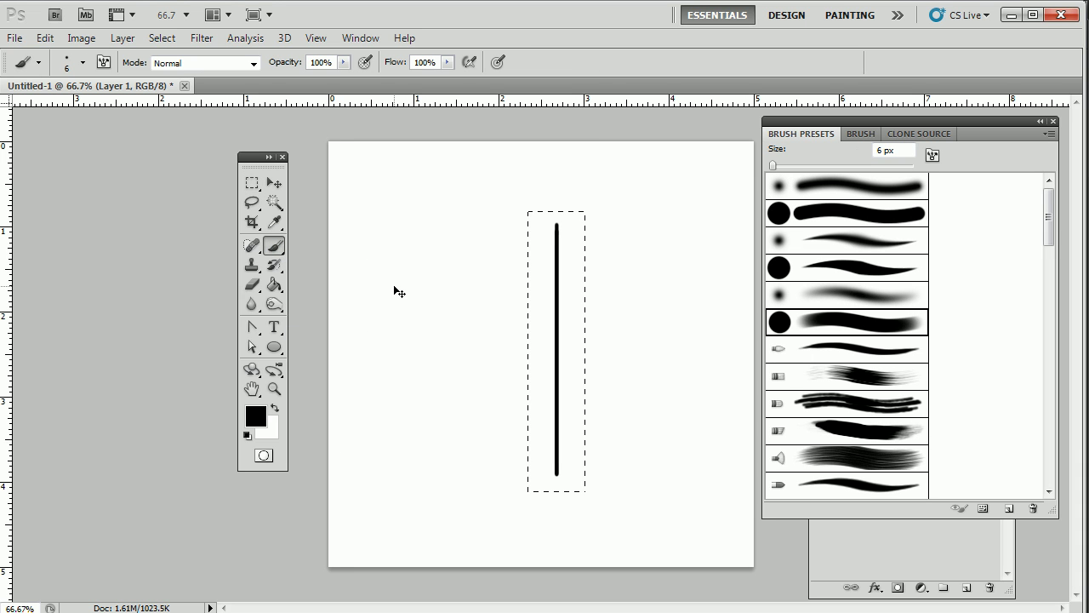
Switch to the 451 px Sampled Brush 2 tip, paint a broad test stroke, then clear it.
key(ctrl+a)
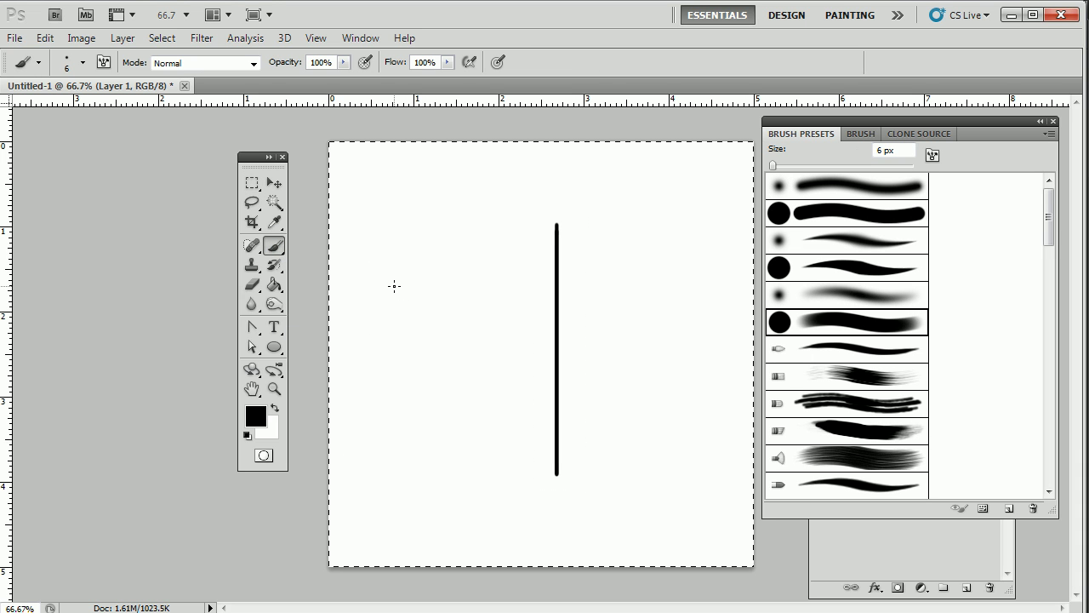
click(82, 64)
click(448, 577)
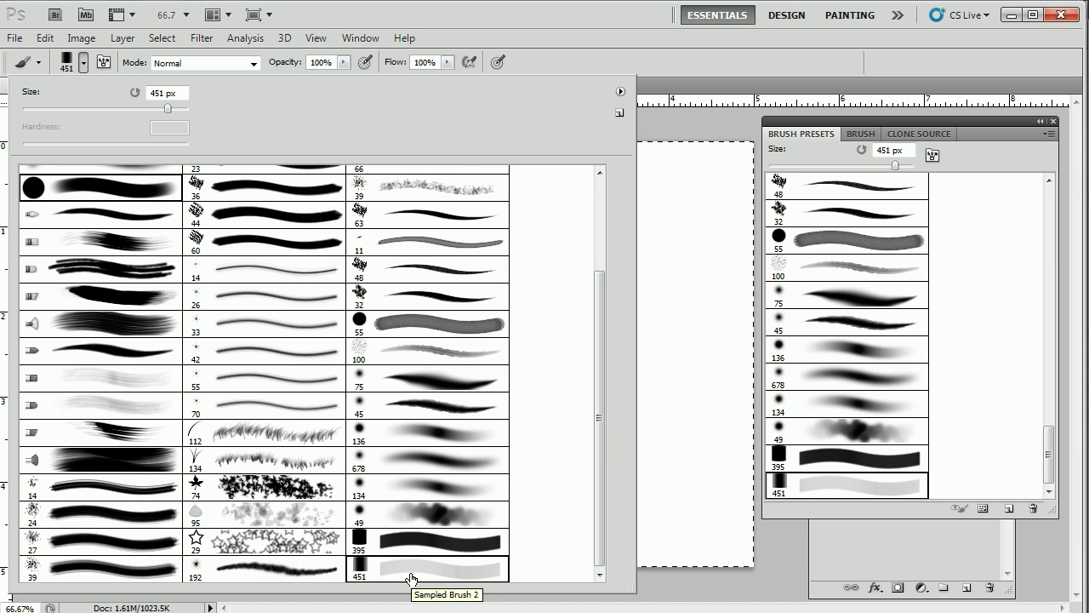
click(778, 58)
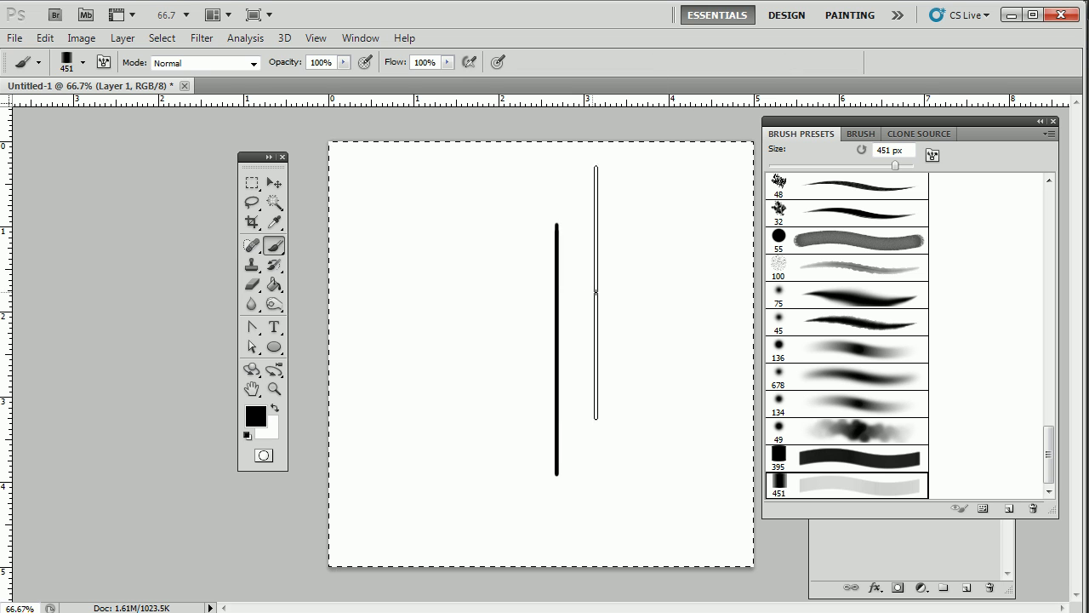
mouse_move(652, 303)
mouse_down()
mouse_move(591, 286)
mouse_move(569, 331)
mouse_move(454, 342)
mouse_move(451, 385)
mouse_move(400, 404)
mouse_up()
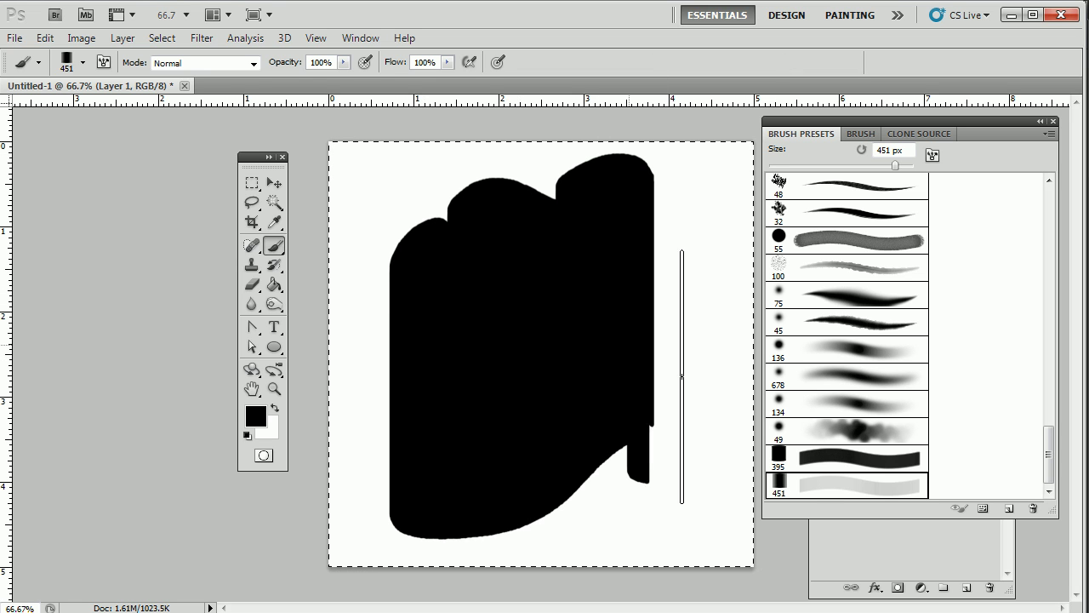
key(Delete)
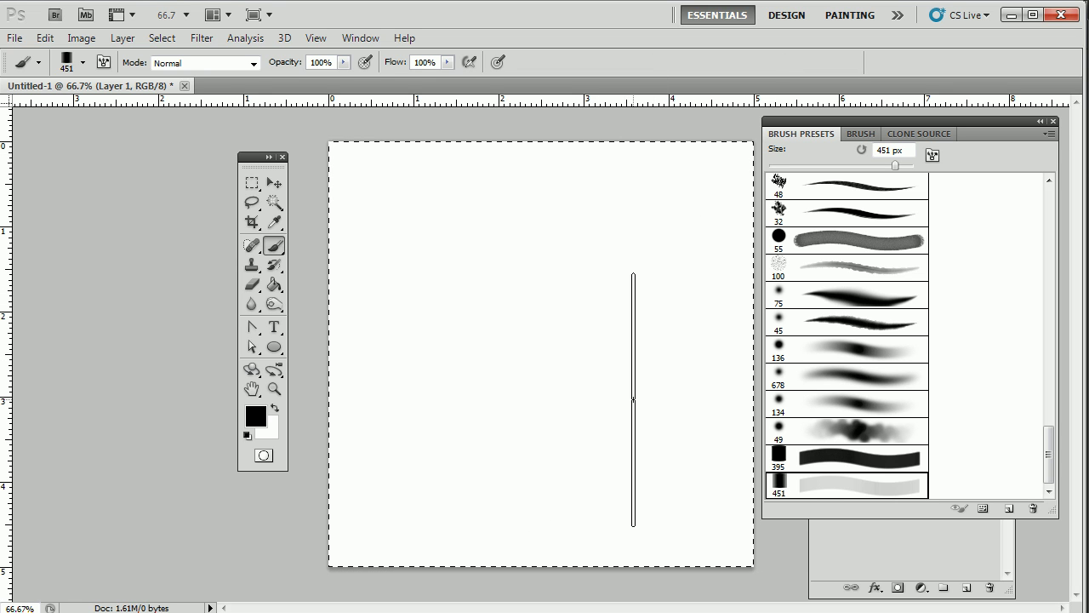
Widen the Brush Tip Shape spacing, shrink the brush to 176 px, and clear the test strokes.
click(861, 134)
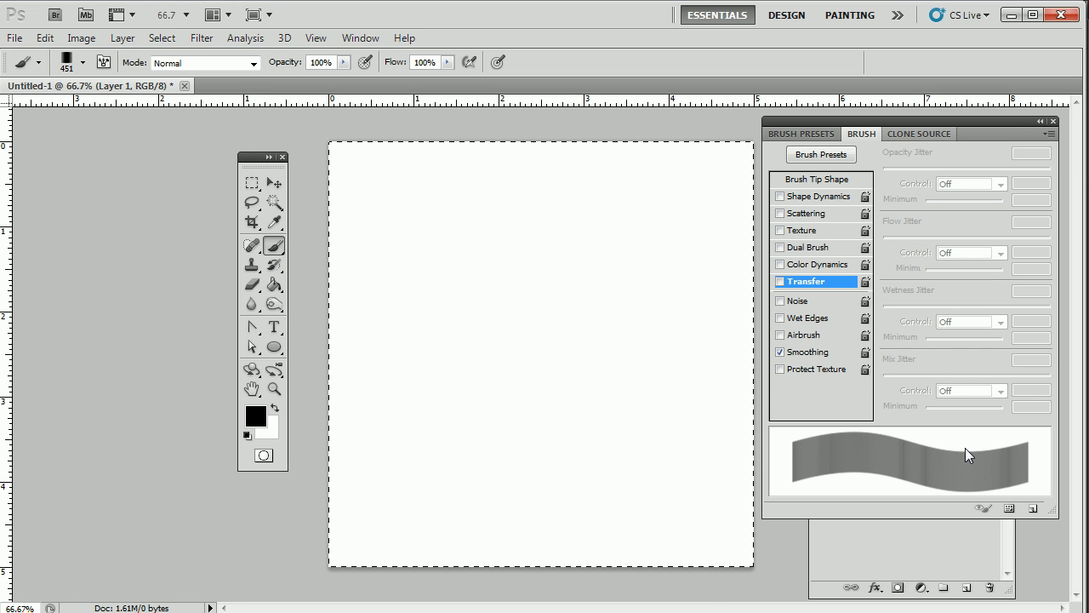
click(836, 179)
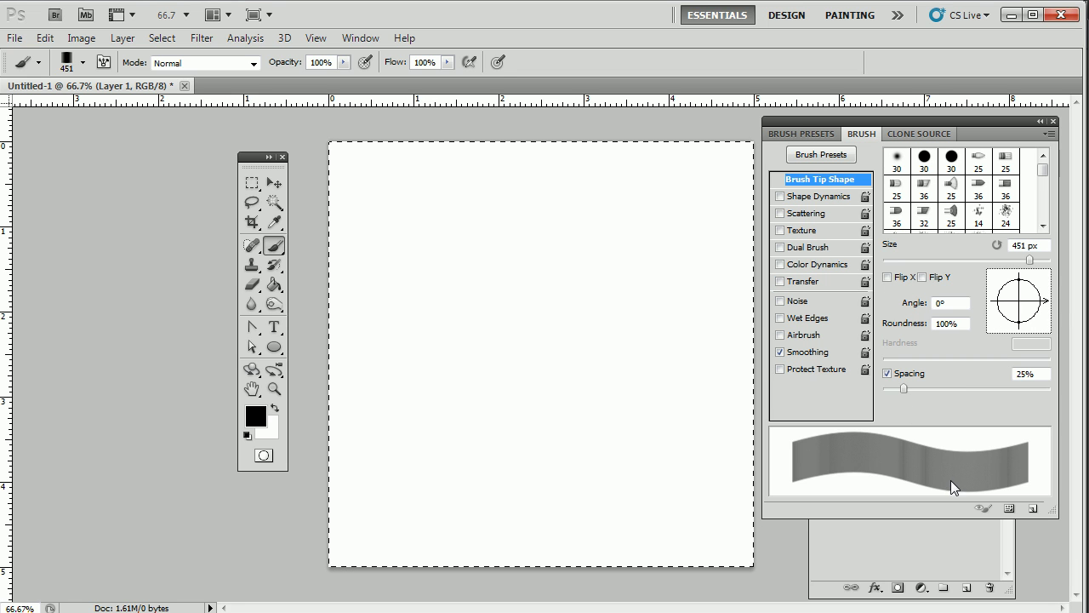
mouse_move(902, 387)
mouse_down()
mouse_move(890, 392)
mouse_move(1032, 391)
mouse_up()
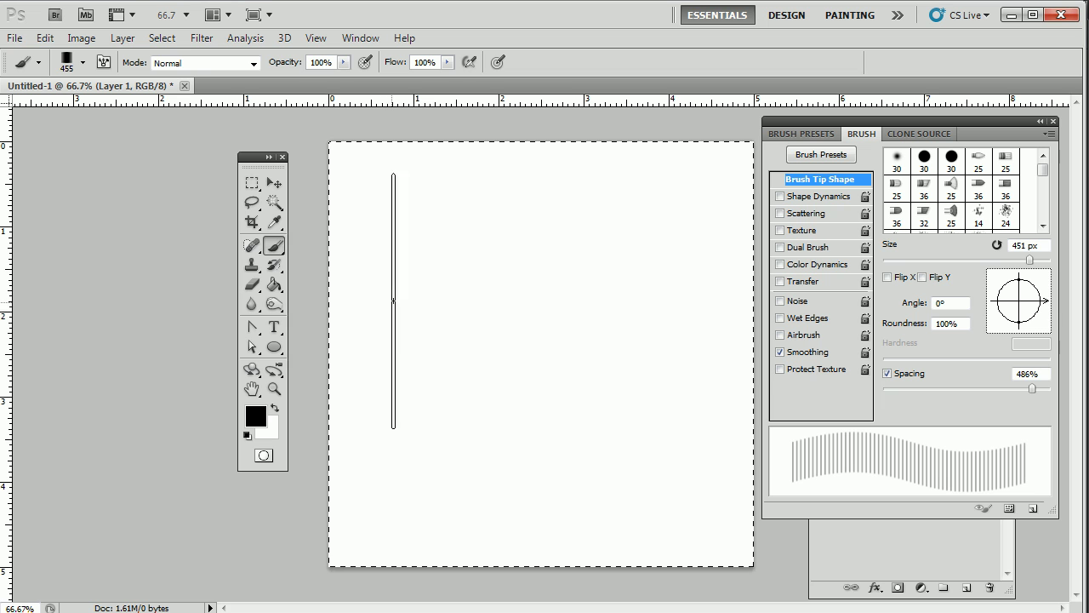
key(bracketleft)
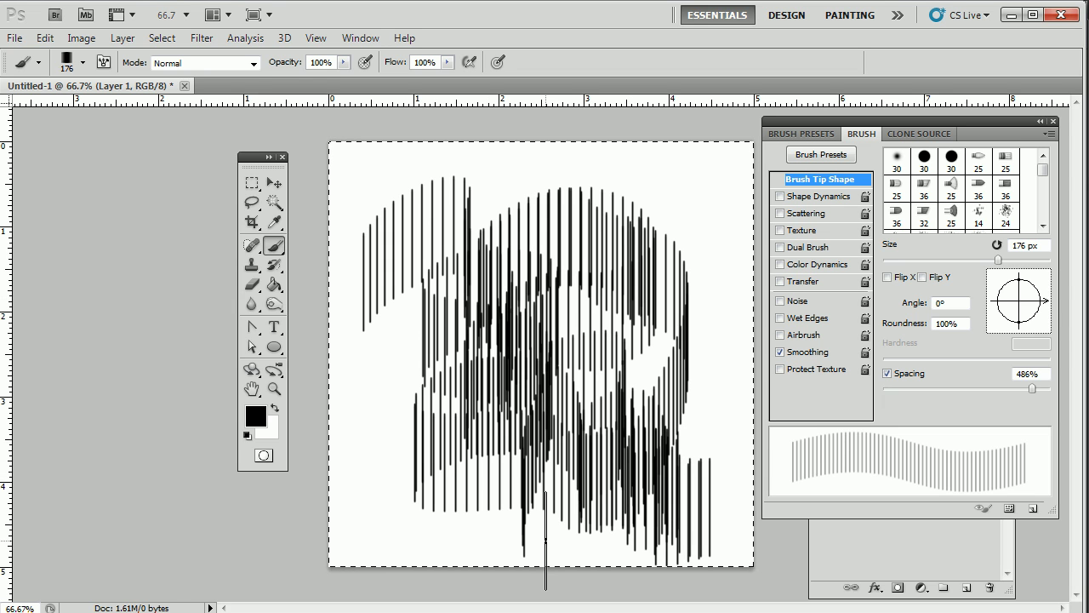
key(Delete)
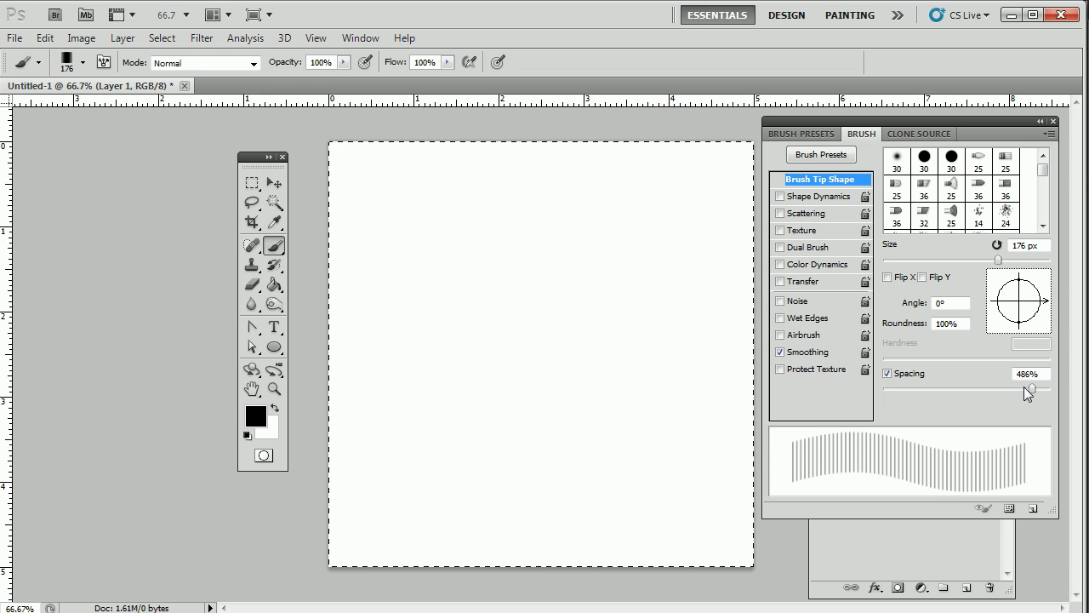
Tighten spacing to 36% and paint a solid black zigzag ribbon across the canvas.
drag(1027, 389, 965, 388)
mouse_move(530, 270)
mouse_down()
mouse_move(480, 308)
mouse_move(434, 379)
mouse_move(574, 395)
mouse_move(529, 441)
mouse_move(552, 480)
mouse_move(650, 468)
mouse_move(632, 505)
mouse_move(722, 506)
mouse_move(670, 328)
mouse_move(658, 373)
mouse_move(606, 441)
mouse_move(575, 568)
mouse_up()
key(Delete)
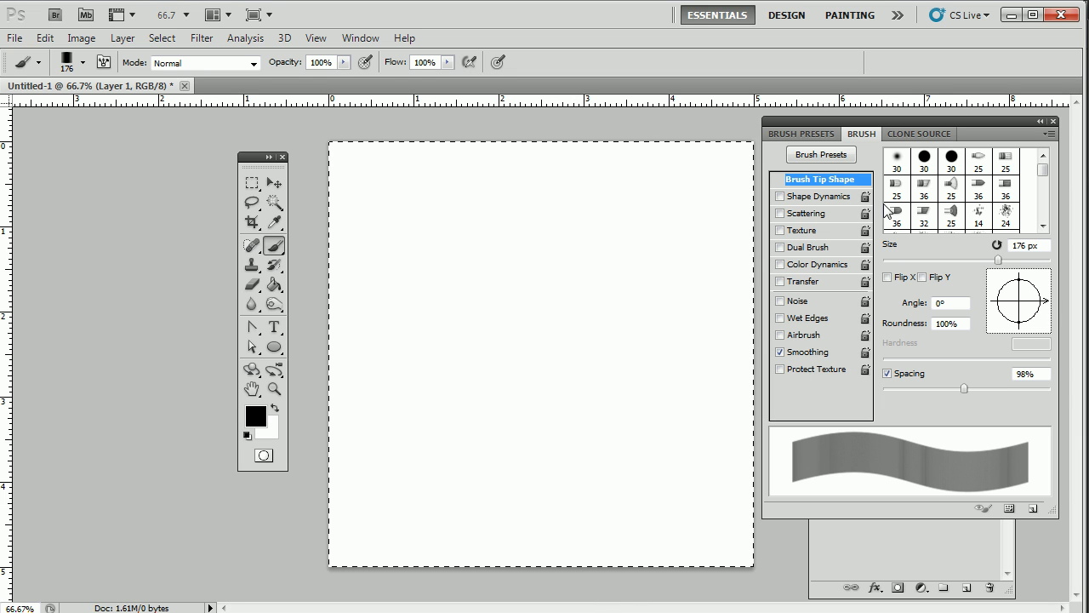
drag(963, 390, 919, 397)
mouse_move(371, 258)
mouse_down()
mouse_move(486, 258)
mouse_move(436, 316)
mouse_move(473, 357)
mouse_move(555, 360)
mouse_move(522, 419)
mouse_move(611, 427)
mouse_move(595, 483)
mouse_move(661, 494)
mouse_move(750, 538)
mouse_up()
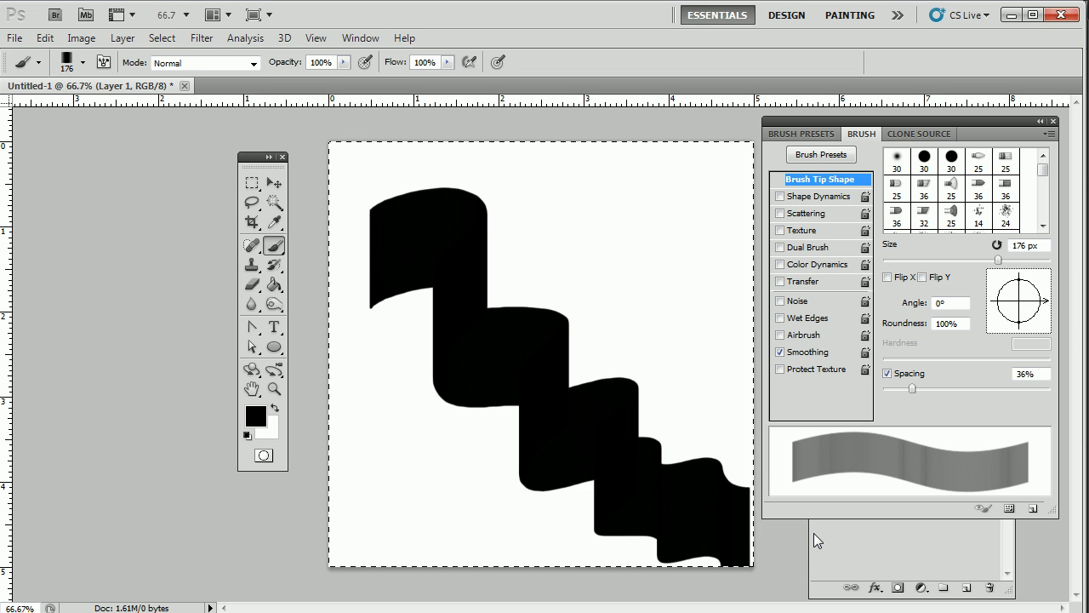
Clear the canvas, set Transfer opacity to Pen Pressure, and save as preset 'Sampled Brush 2 1'.
key(Delete)
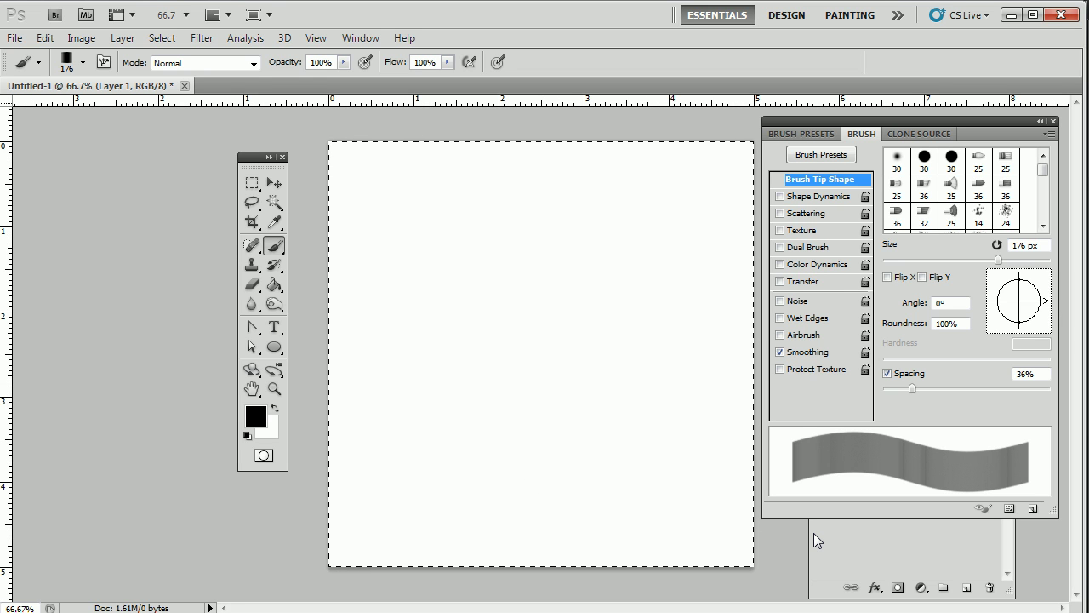
click(808, 283)
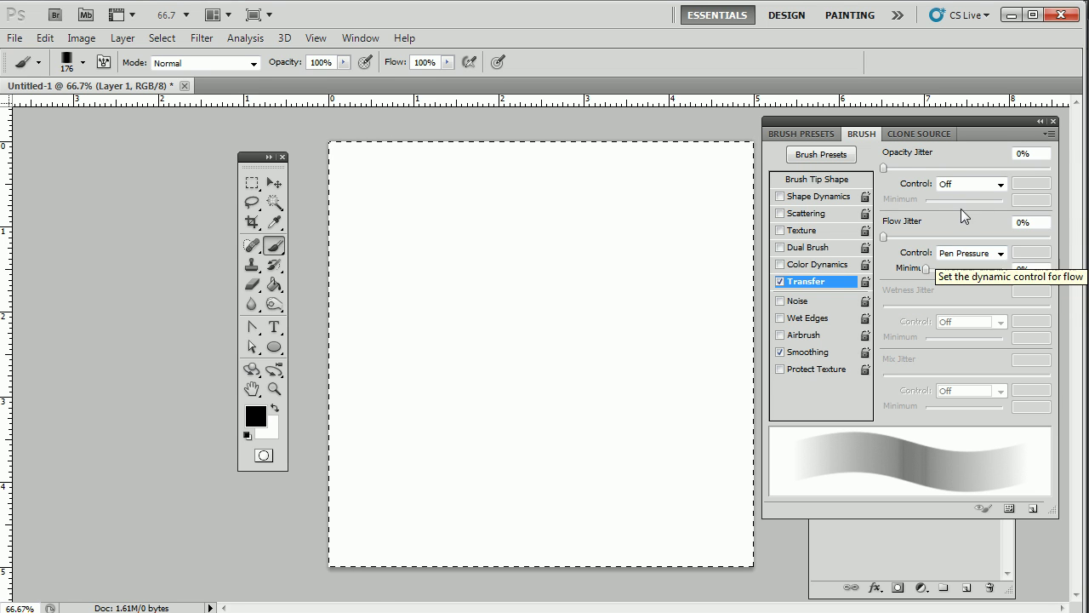
click(970, 184)
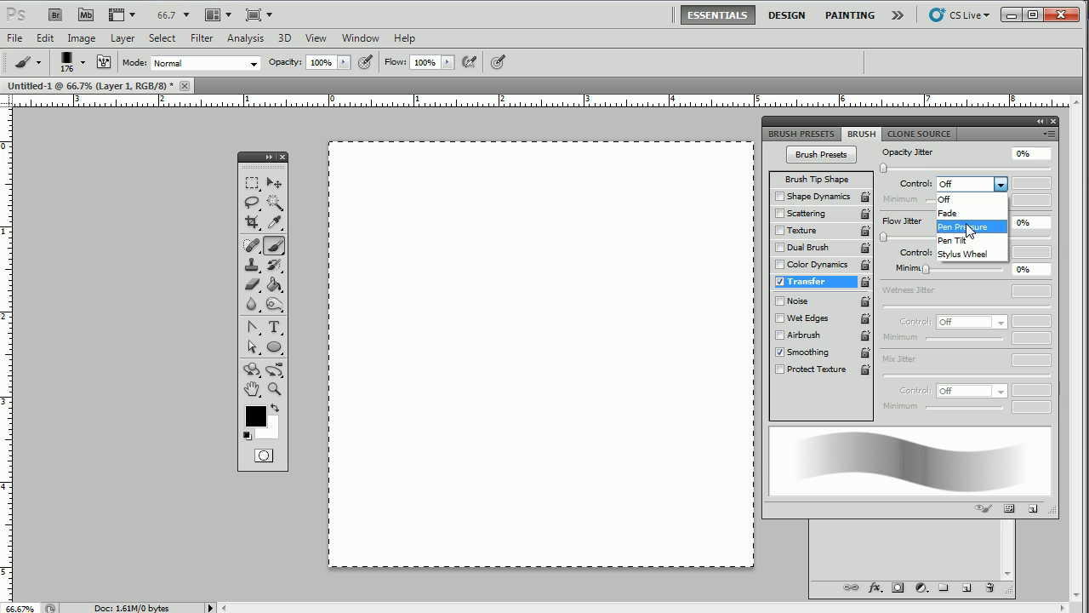
click(970, 227)
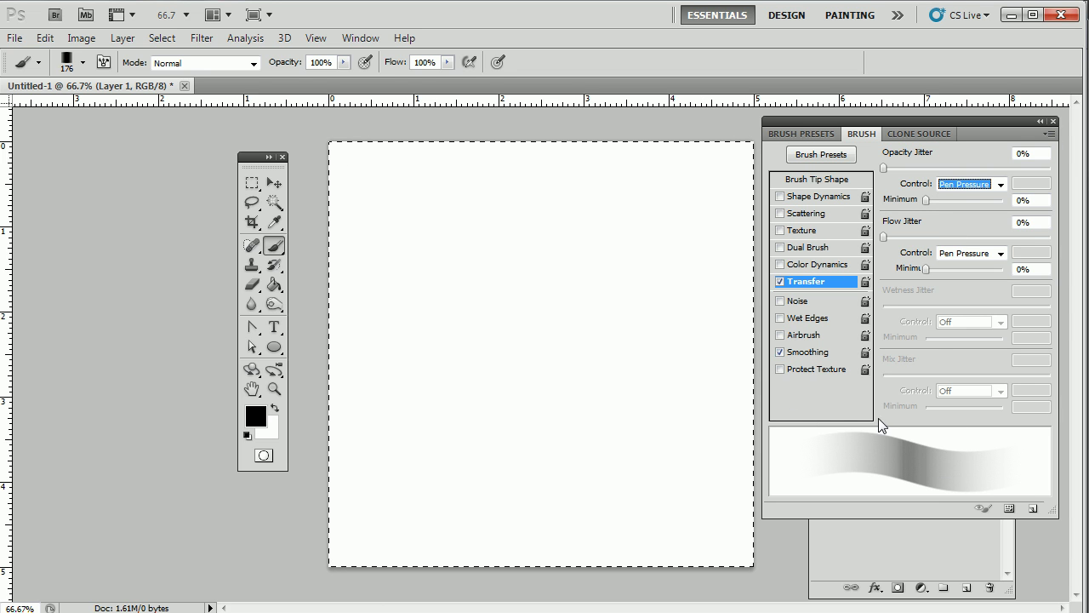
click(1049, 134)
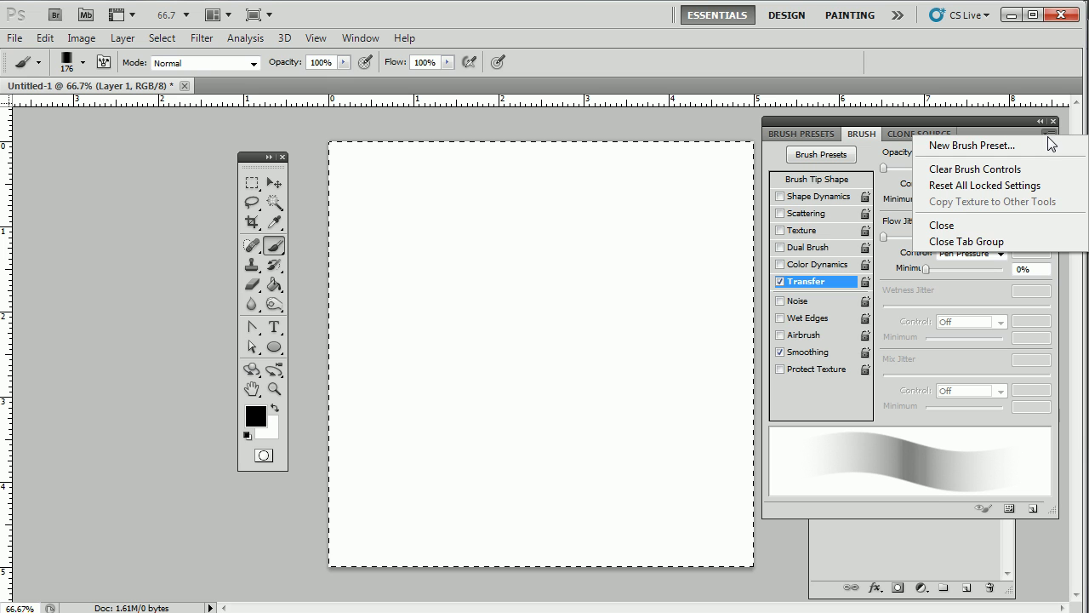
click(1046, 143)
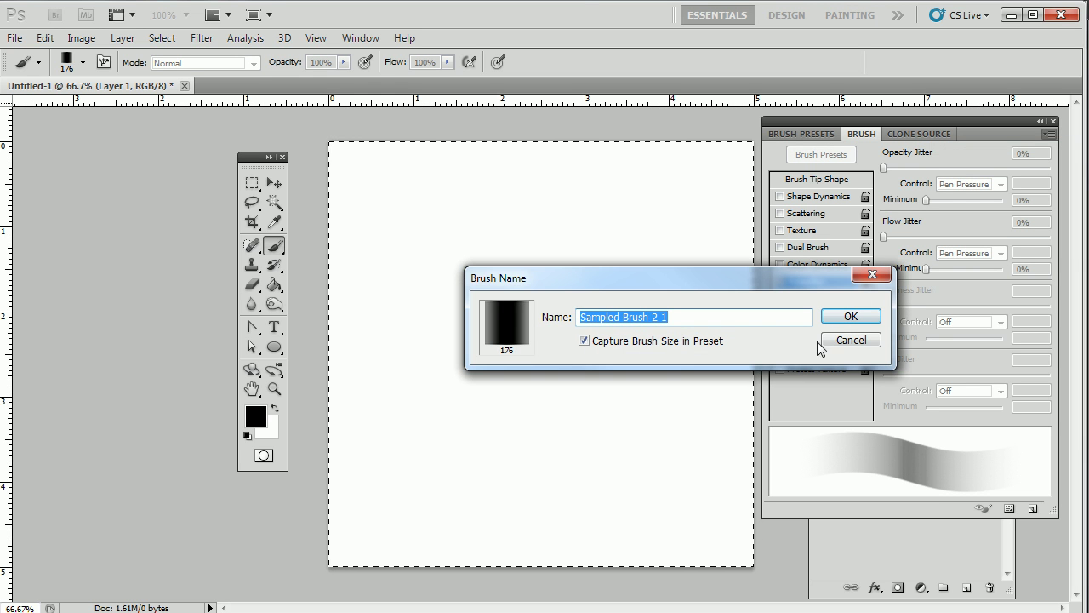
Confirm the new brush preset's name and select the 176 px pressure brush from the presets.
click(851, 317)
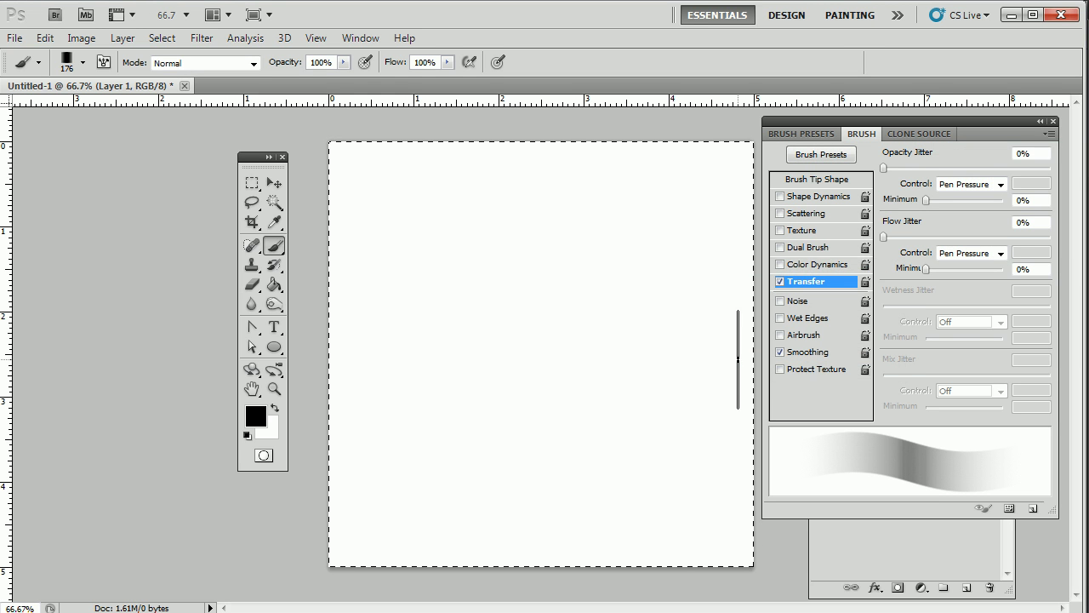
click(83, 62)
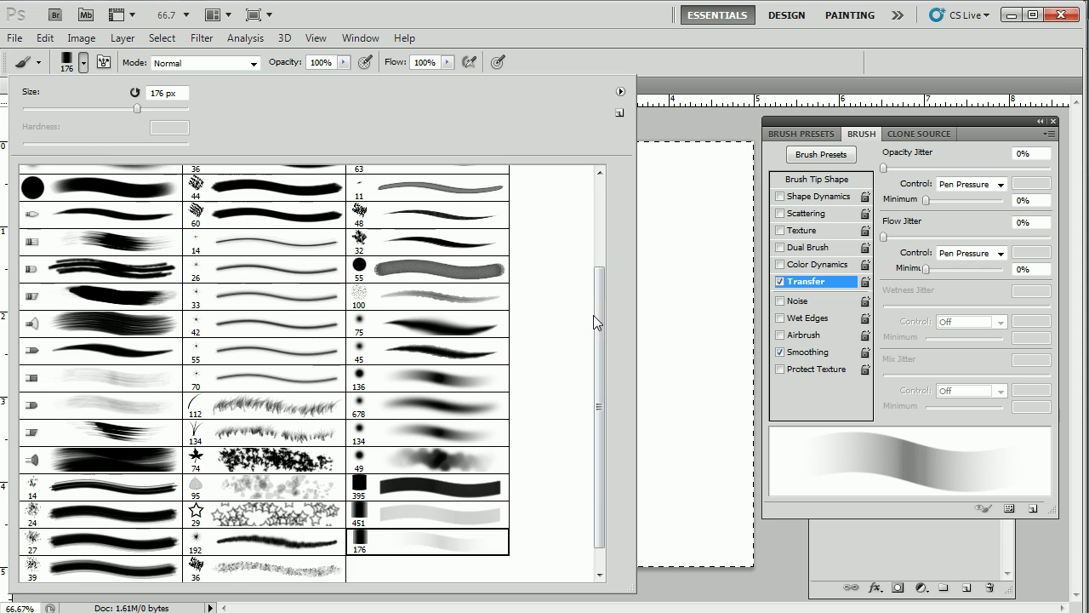
drag(593, 315, 599, 342)
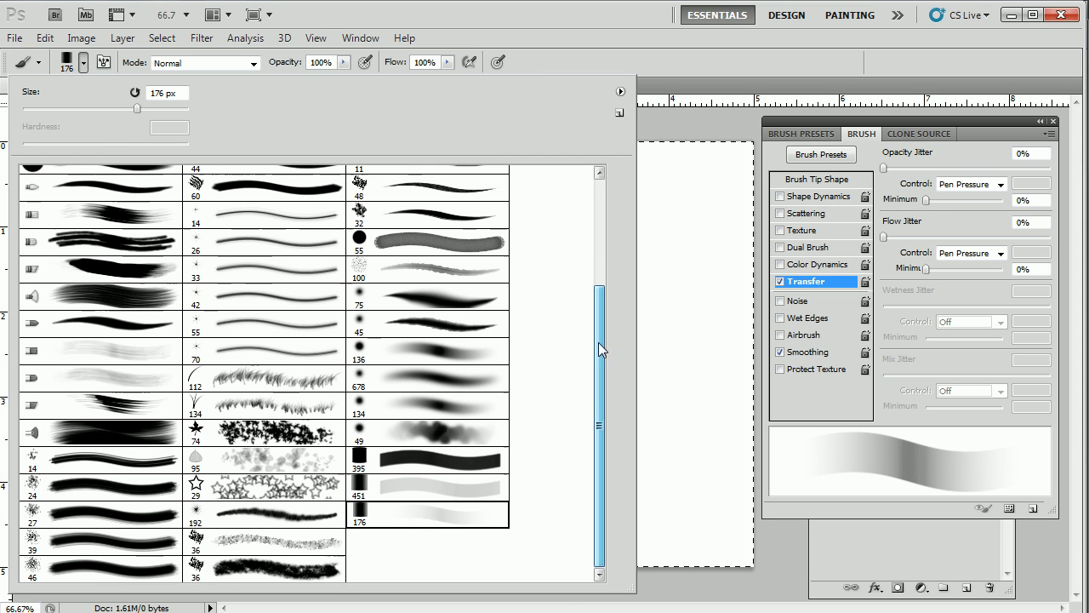
double_click(460, 519)
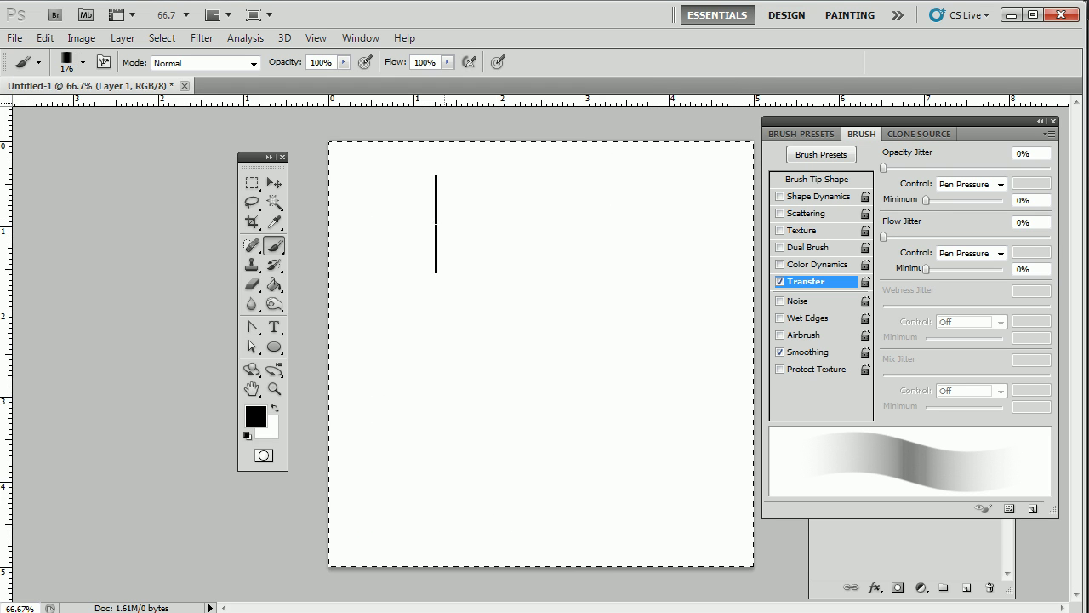
Paint several overlapping grey ribbon strokes across the canvas.
mouse_move(353, 248)
mouse_down()
mouse_move(385, 217)
mouse_move(445, 222)
mouse_up()
drag(400, 277, 487, 259)
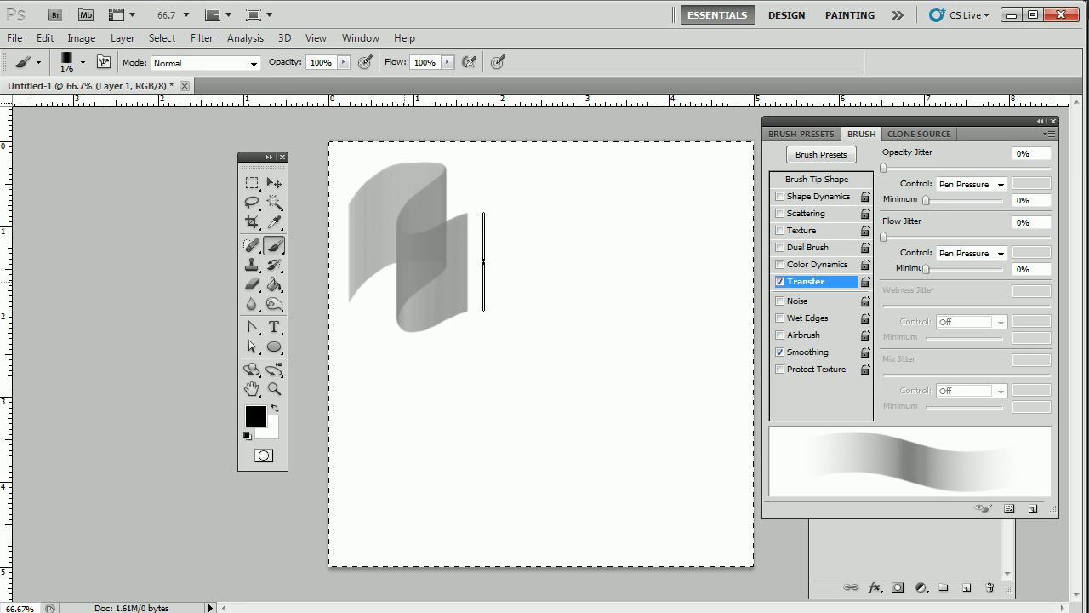
mouse_move(450, 327)
mouse_down()
mouse_move(537, 324)
mouse_move(504, 380)
mouse_move(547, 378)
mouse_move(567, 398)
mouse_move(567, 434)
mouse_move(625, 433)
mouse_move(614, 468)
mouse_move(729, 528)
mouse_up()
mouse_move(688, 394)
mouse_down()
mouse_move(690, 282)
mouse_move(503, 439)
mouse_move(591, 366)
mouse_move(518, 267)
mouse_move(553, 425)
mouse_move(538, 468)
mouse_move(566, 410)
mouse_move(646, 346)
mouse_move(528, 430)
mouse_move(389, 483)
mouse_up()
Clear the canvas, enlarge the brush to 296 px, and paint a curving ribbon stroke.
key(Delete)
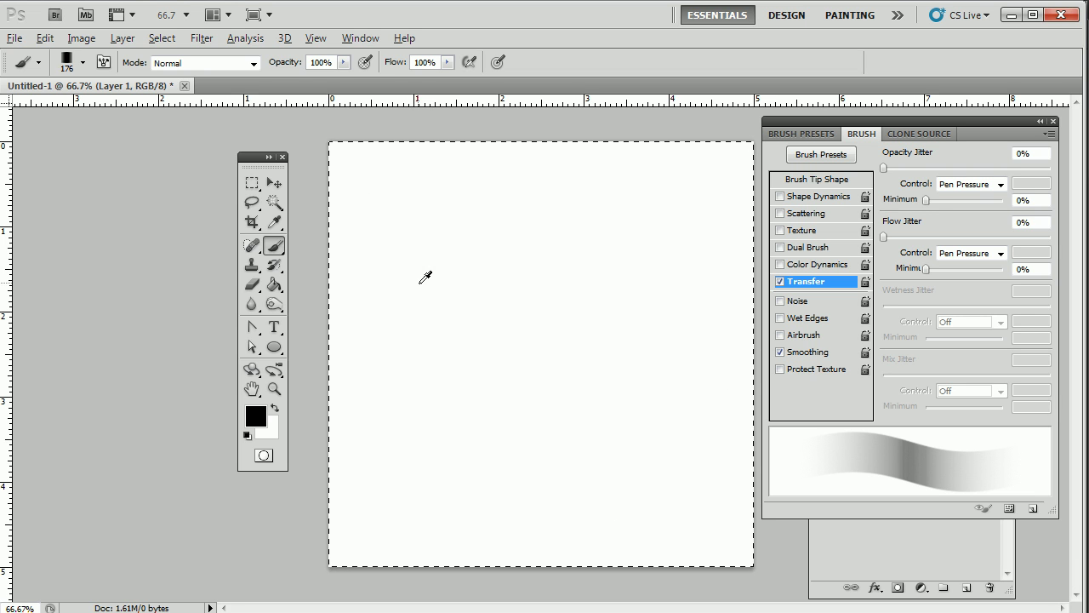
mouse_move(425, 280)
mouse_down()
mouse_move(460, 286)
mouse_move(447, 265)
mouse_up()
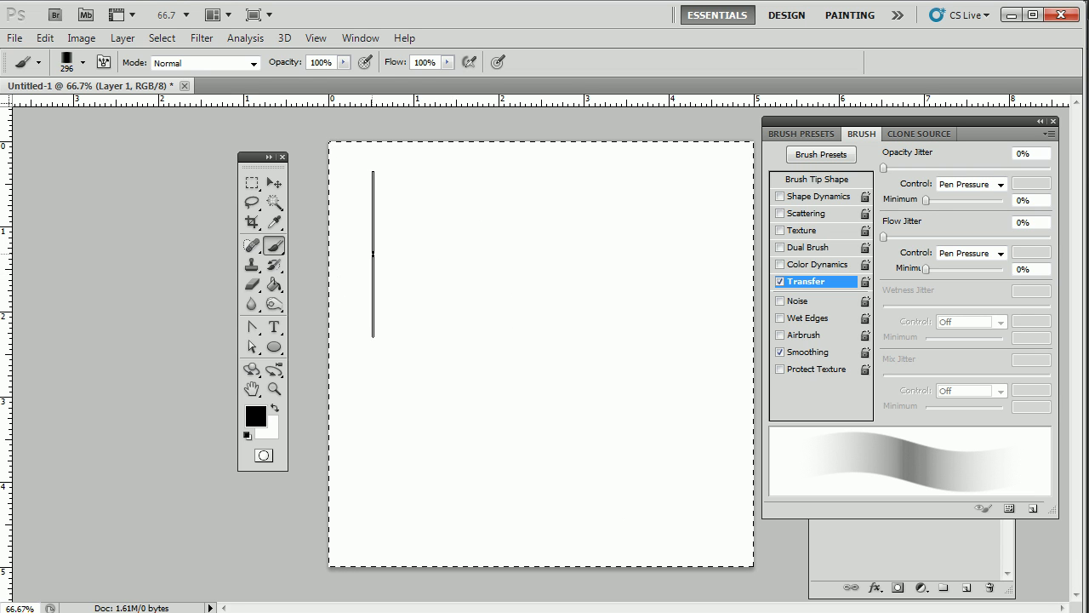
mouse_move(372, 249)
mouse_down()
mouse_move(409, 239)
mouse_move(499, 346)
mouse_move(557, 366)
mouse_move(596, 442)
mouse_move(655, 340)
mouse_move(706, 409)
mouse_move(382, 400)
mouse_move(518, 486)
mouse_move(760, 517)
mouse_up()
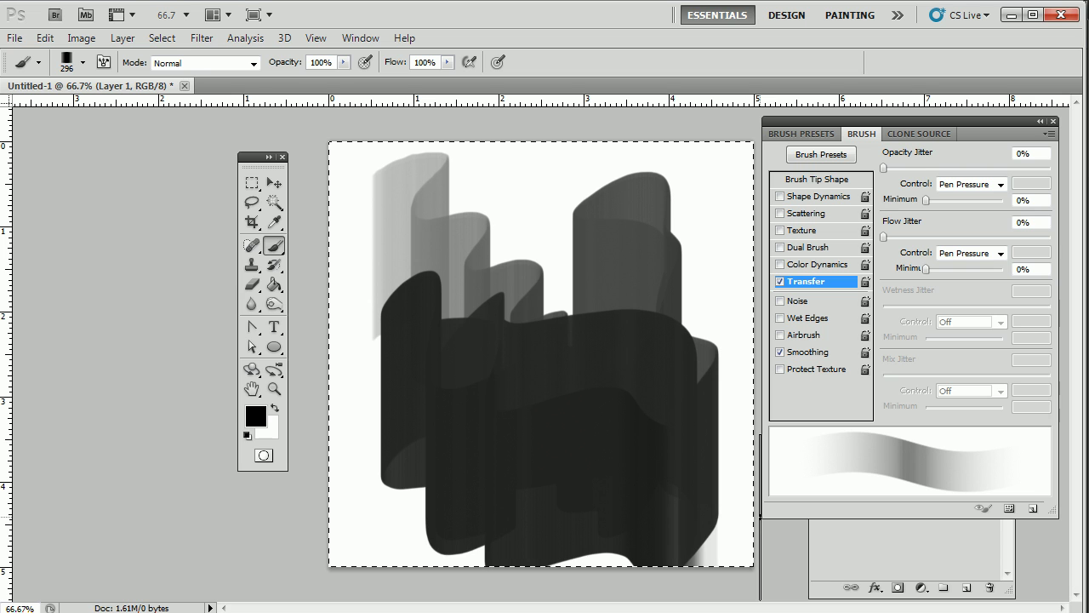